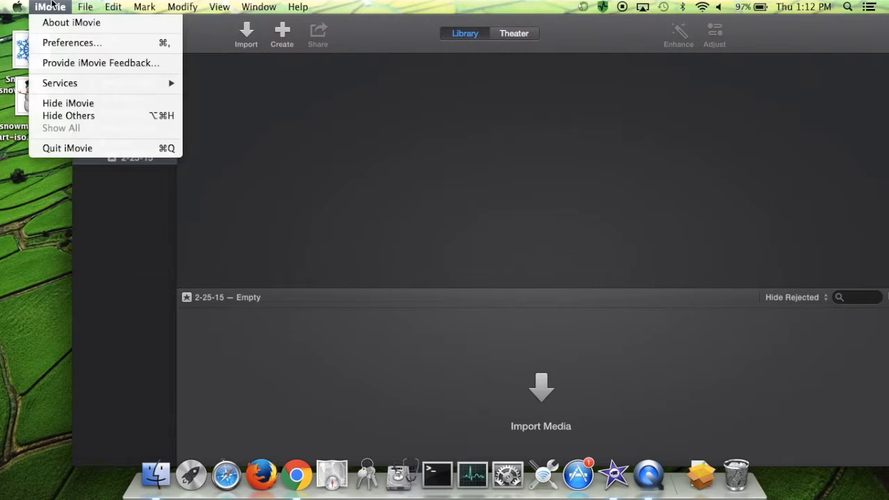
View the program's version information
{"action": "left_click", "coordinate": [61, 20]}
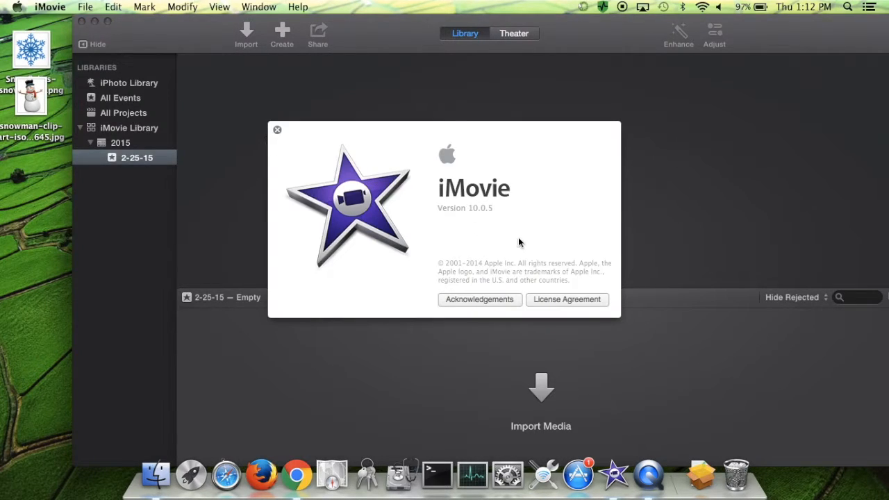
{"action": "left_click", "coordinate": [277, 130]}
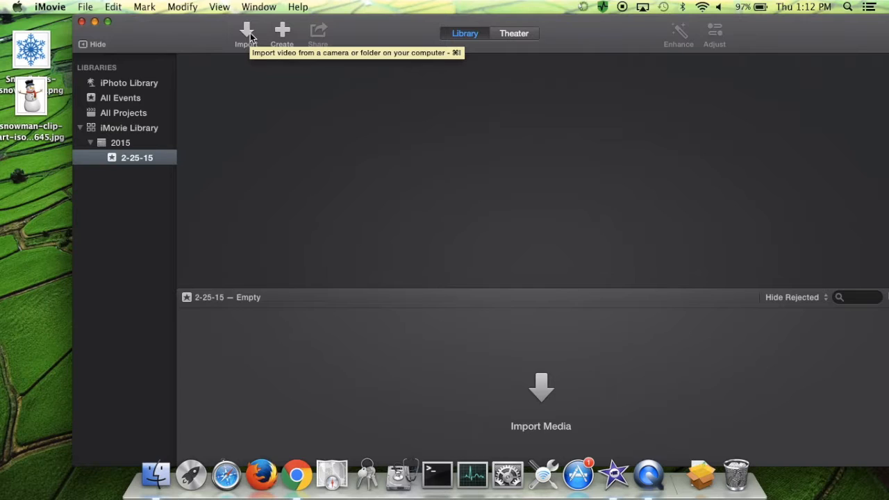
Create a new movie named My Movie with No Theme in the 2-25-15 event
{"action": "left_click", "coordinate": [86, 7]}
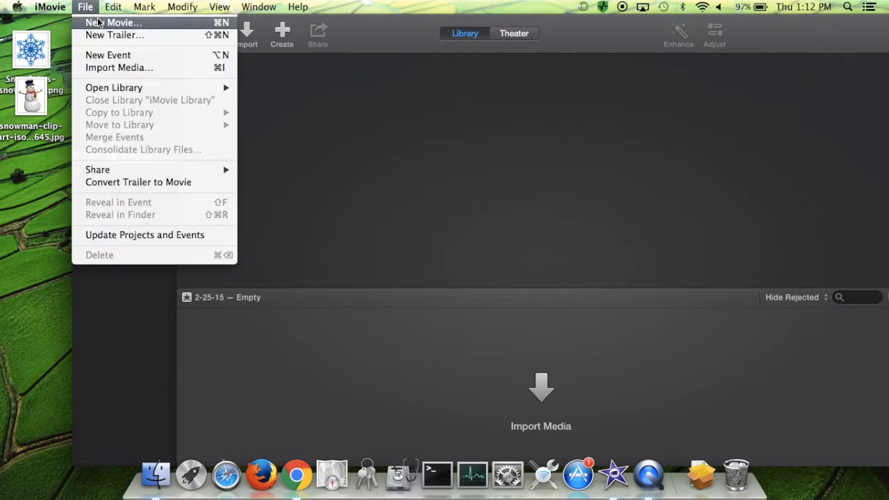
{"action": "left_click", "coordinate": [99, 23]}
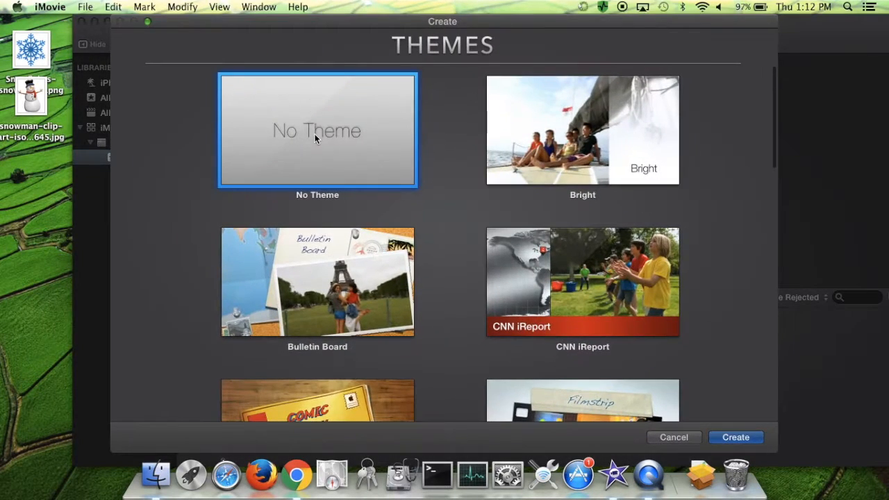
{"action": "left_click", "coordinate": [730, 437]}
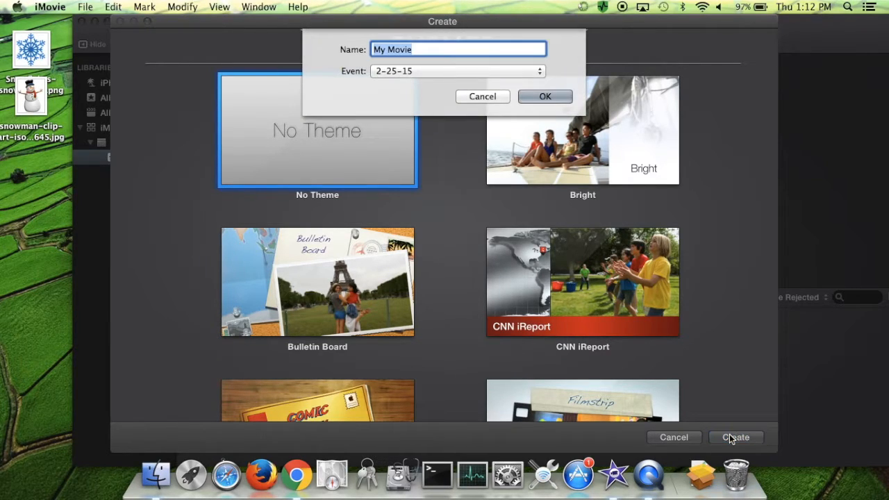
{"action": "left_click", "coordinate": [560, 98]}
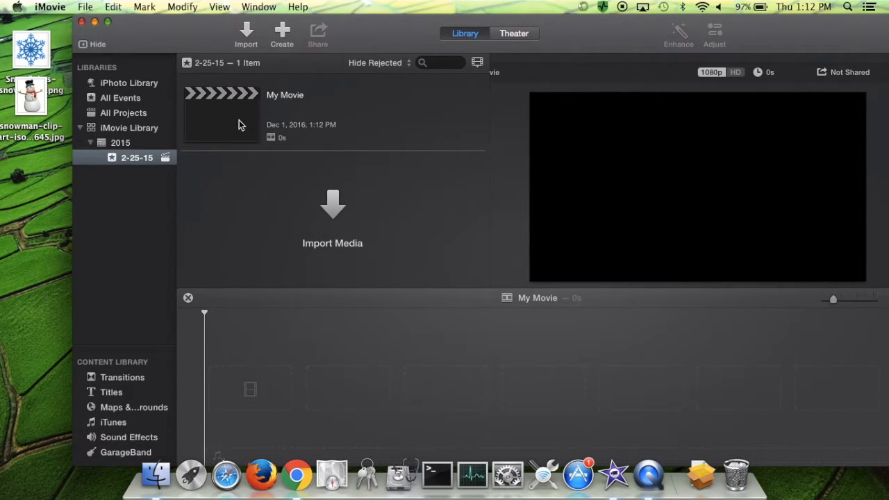
Import the snowman and snowflake images from the desktop into the 2-25-15 event
{"action": "left_click", "coordinate": [202, 124]}
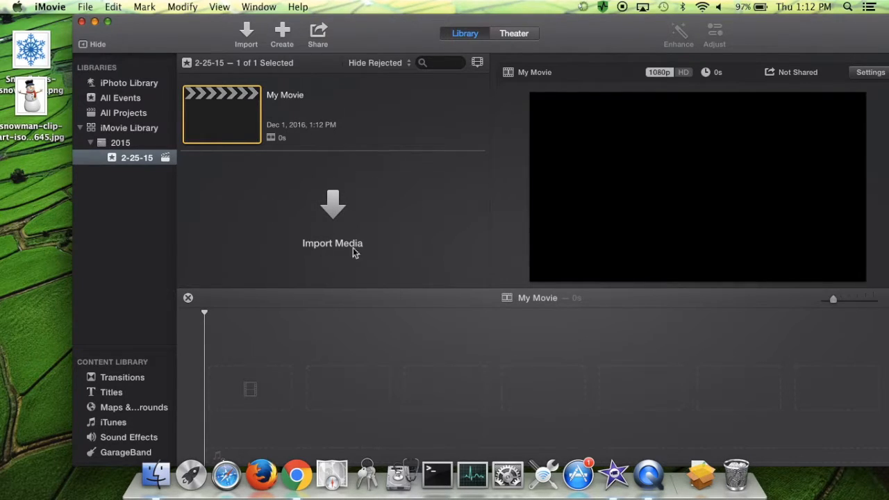
{"action": "left_click", "coordinate": [262, 329]}
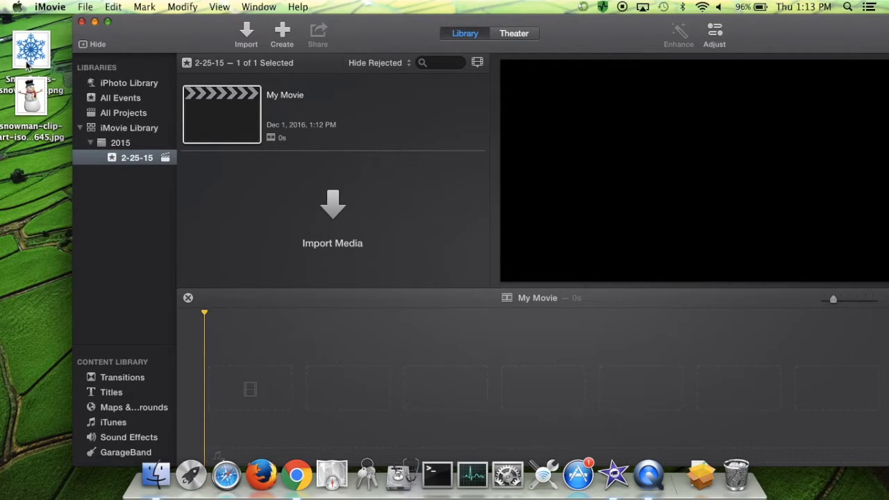
{"action": "left_click_drag", "start_coordinate": [33, 97], "coordinate": [275, 200]}
{"action": "left_click_drag", "start_coordinate": [31, 50], "coordinate": [268, 202]}
Add the snowflake image to the timeline, place the snowman after it, and insert a second snowman clip at the beginning
{"action": "left_click", "coordinate": [215, 198]}
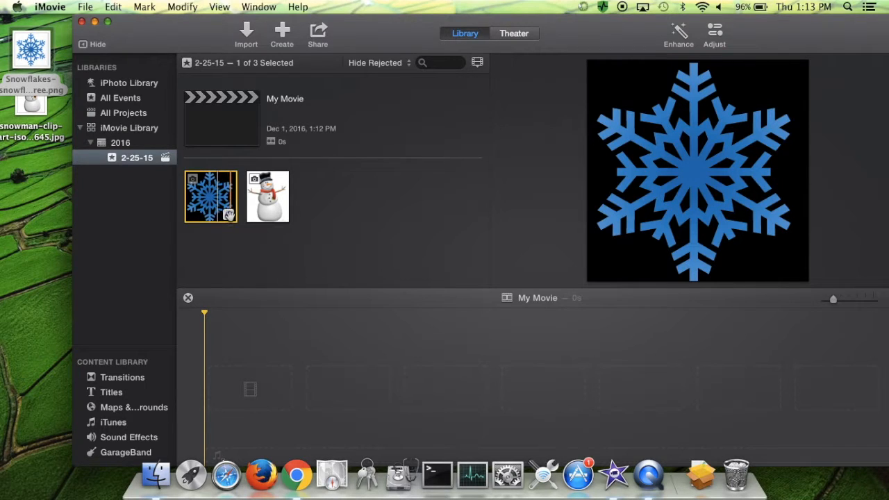
{"action": "left_click_drag", "start_coordinate": [229, 214], "coordinate": [216, 365]}
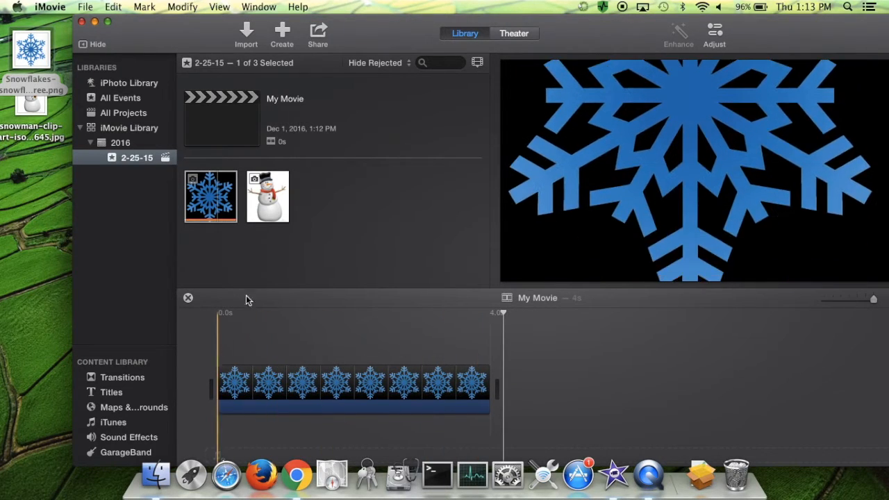
{"action": "left_click_drag", "start_coordinate": [264, 198], "coordinate": [558, 350]}
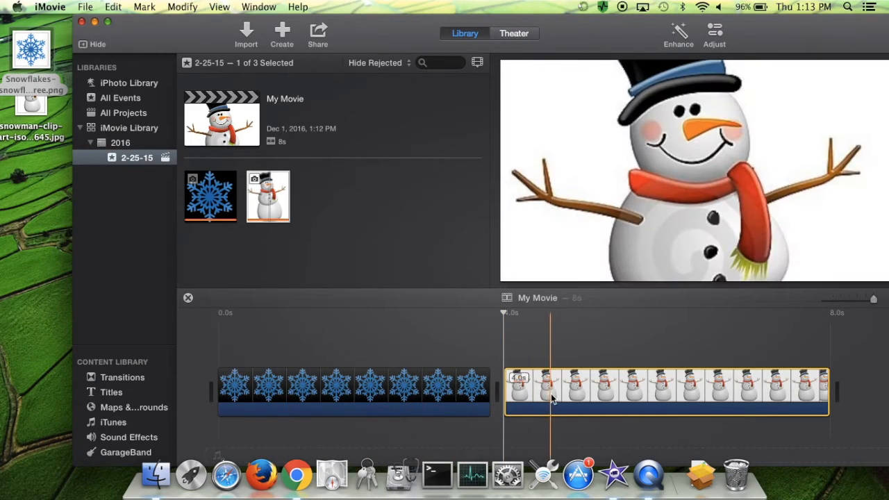
{"action": "left_click_drag", "start_coordinate": [277, 220], "coordinate": [225, 394]}
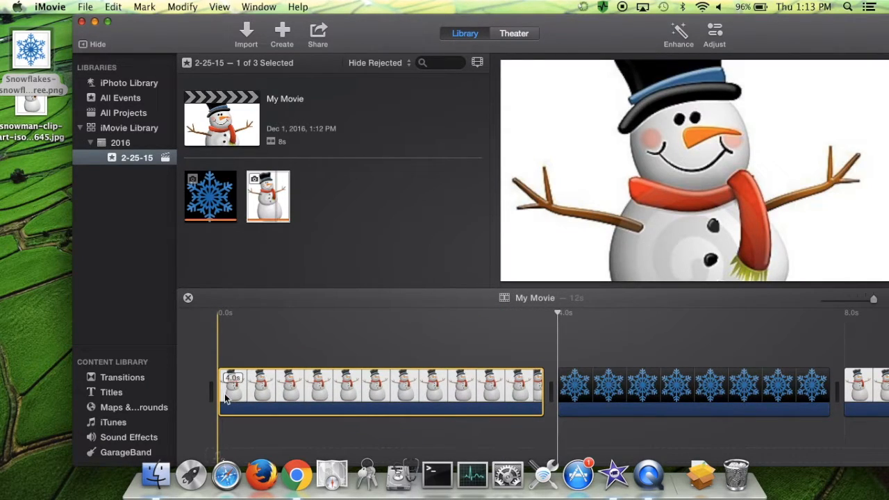
Trim the first snowman clip to about 3.4 s, the snowflake to about 3.2 s and the last snowman to about 3.5 s
{"action": "left_click", "coordinate": [241, 357]}
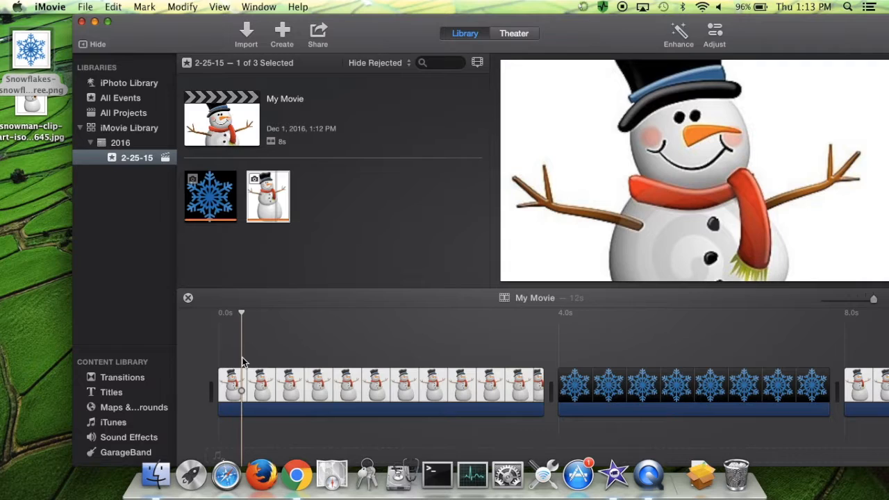
{"action": "left_click", "coordinate": [292, 385]}
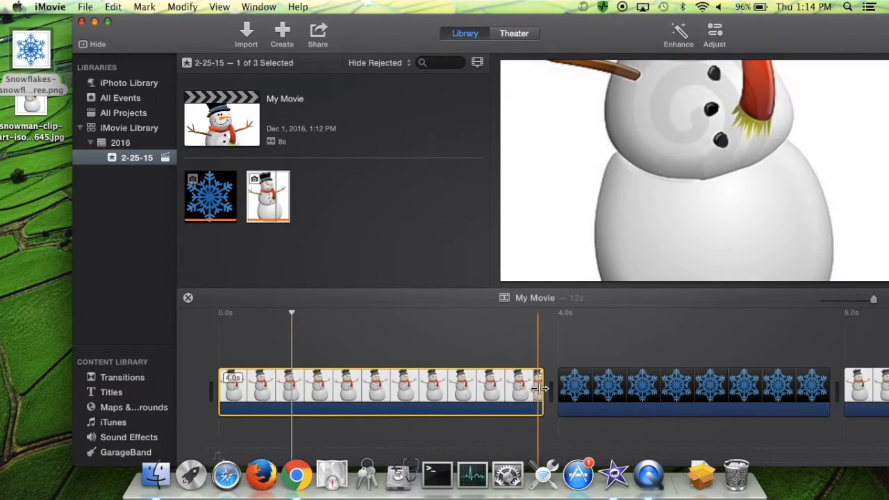
{"action": "left_click_drag", "start_coordinate": [540, 389], "coordinate": [494, 394]}
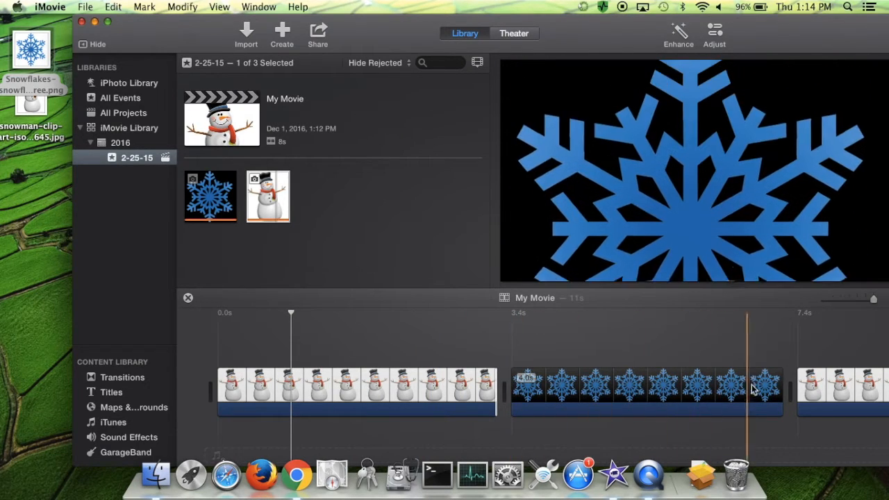
{"action": "mouse_move", "coordinate": [781, 388]}
{"action": "left_mouse_down"}
{"action": "mouse_move", "coordinate": [726, 395]}
{"action": "mouse_move", "coordinate": [783, 383]}
{"action": "left_mouse_up"}
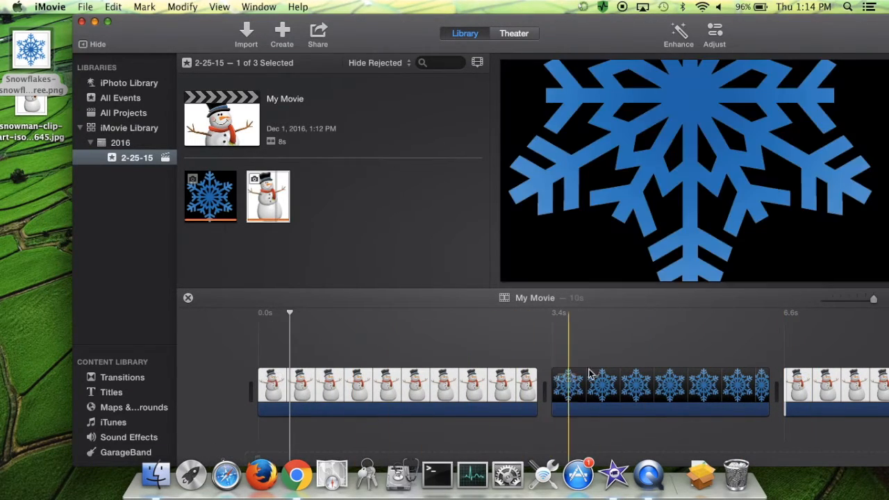
Set the cropping style of all three timeline clips to Fit so each whole picture is shown
{"action": "scroll", "coordinate": [462, 352], "scroll_direction": "right", "scroll_amount": 6}
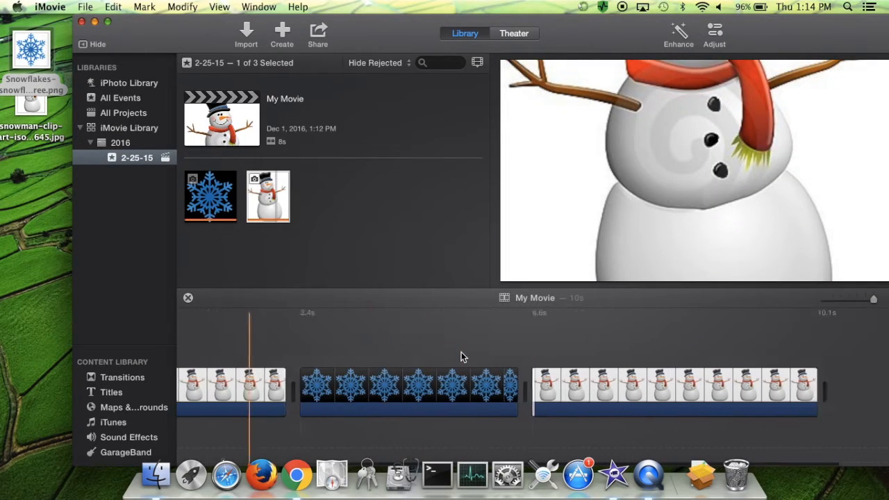
{"action": "scroll", "coordinate": [461, 353], "scroll_direction": "right", "scroll_amount": 2}
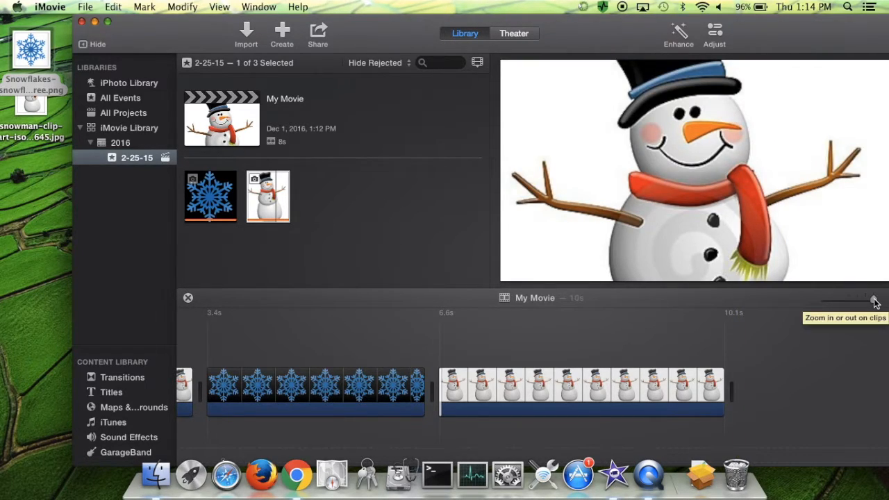
{"action": "left_click_drag", "start_coordinate": [876, 302], "coordinate": [857, 301]}
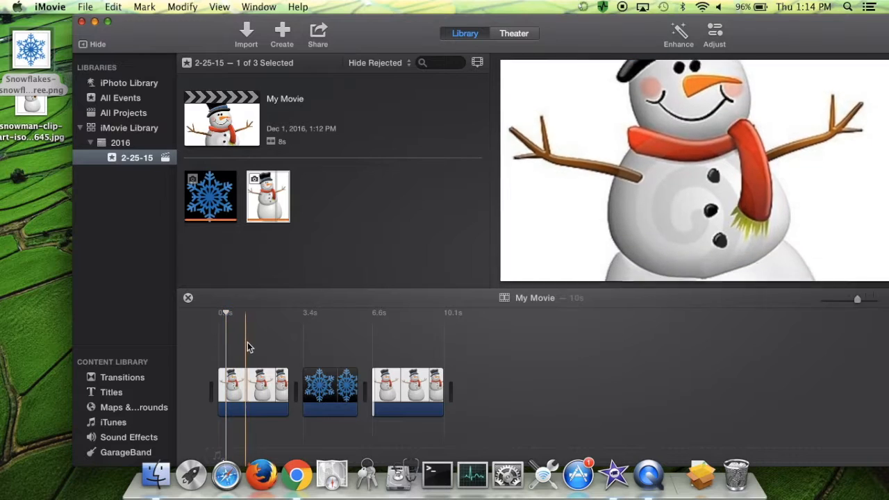
{"action": "left_click", "coordinate": [248, 384]}
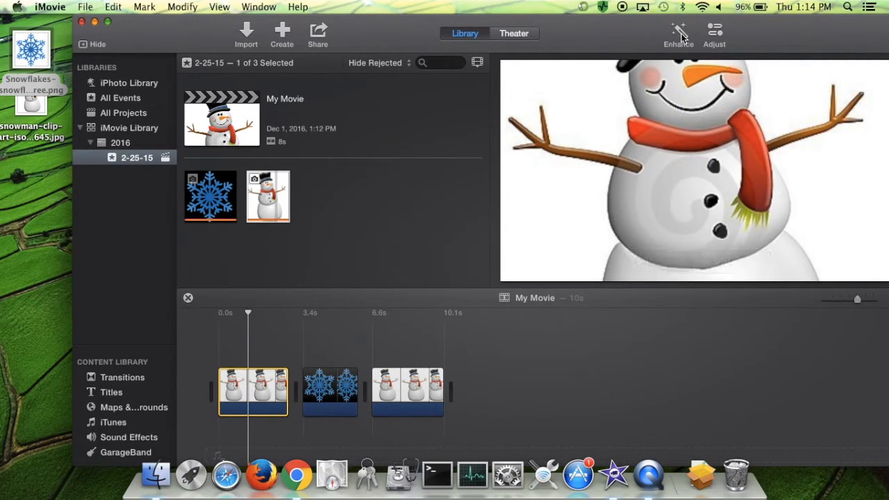
{"action": "left_click", "coordinate": [716, 39]}
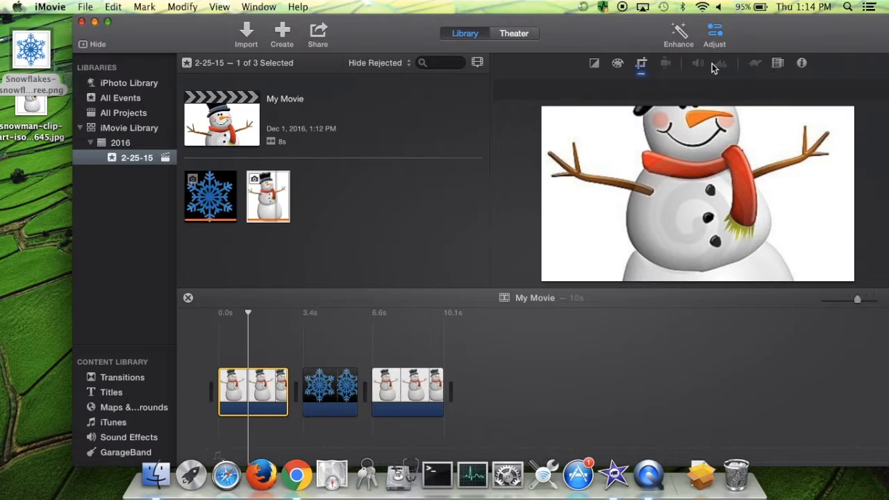
{"action": "left_click", "coordinate": [641, 64]}
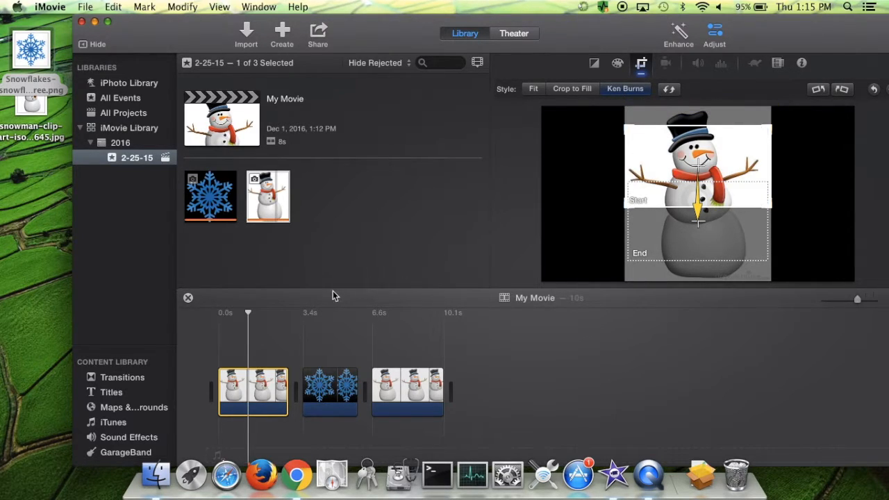
{"action": "left_click", "coordinate": [538, 91]}
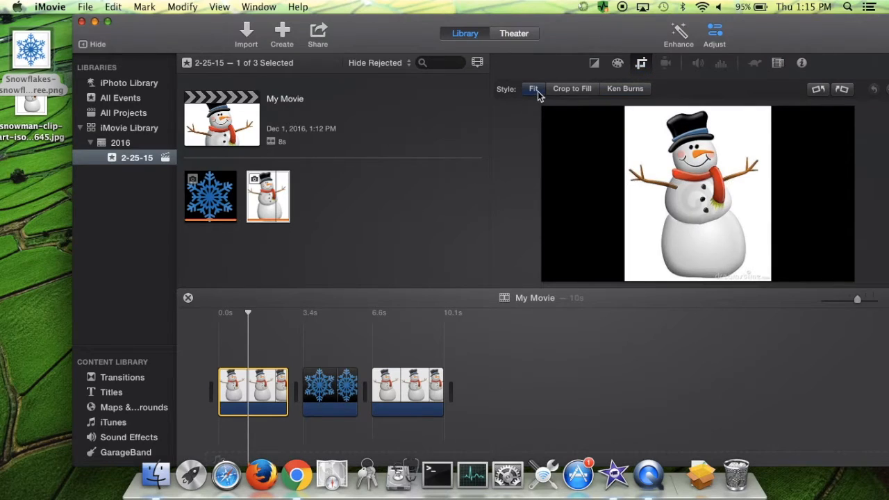
{"action": "left_click", "coordinate": [321, 389]}
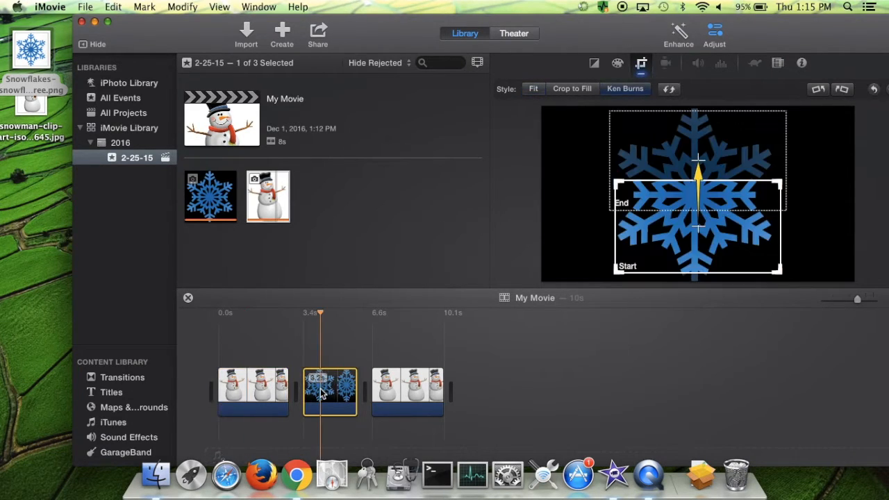
{"action": "left_click", "coordinate": [535, 92]}
{"action": "left_click", "coordinate": [405, 391]}
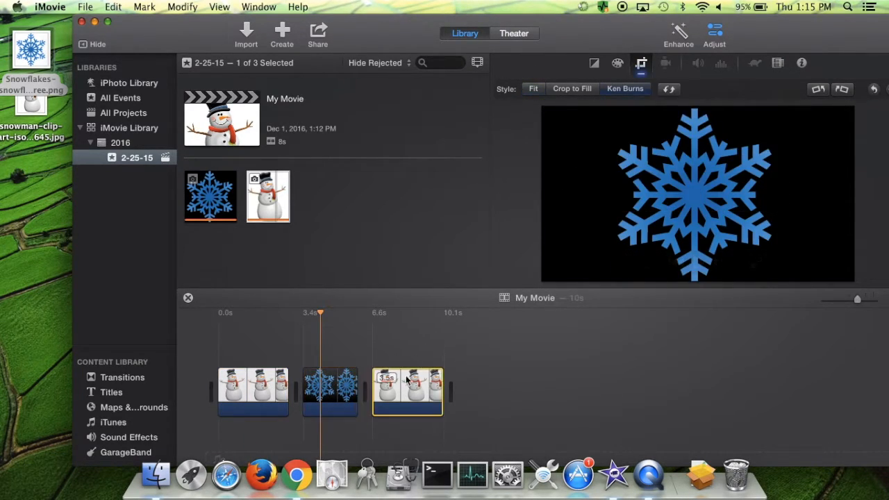
{"action": "left_click", "coordinate": [533, 91]}
Play back the movie from the first snowman clip to preview the picture sequence
{"action": "left_click", "coordinate": [219, 343]}
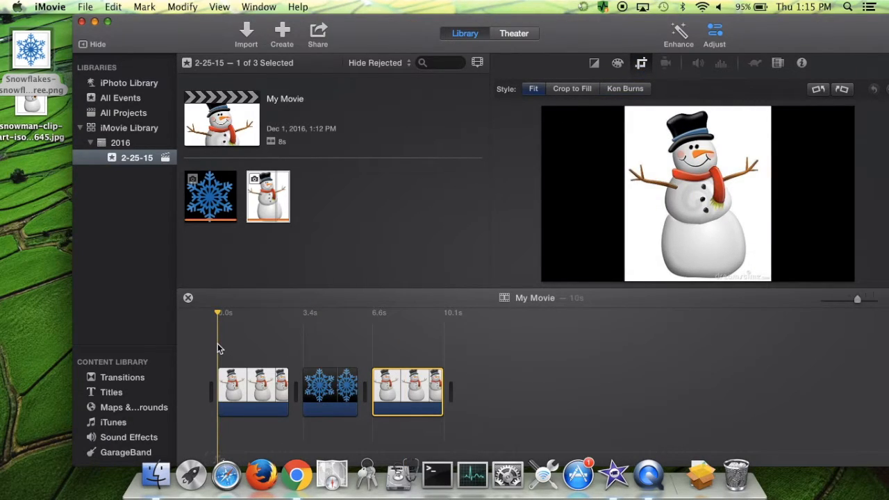
{"action": "left_click", "coordinate": [264, 389]}
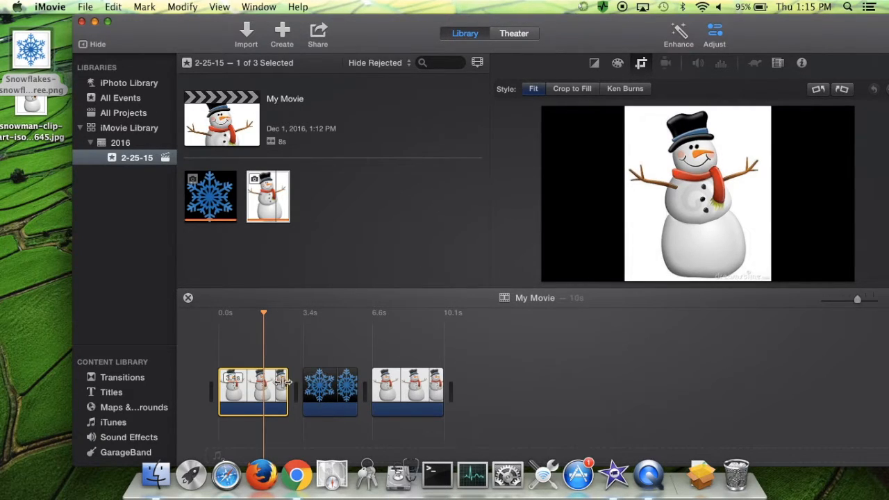
{"action": "key", "text": "space"}
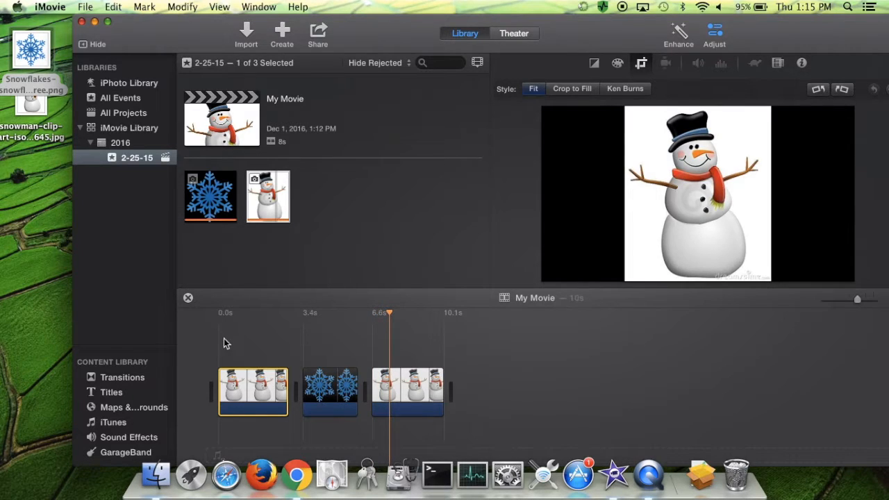
{"action": "left_click_drag", "start_coordinate": [389, 313], "coordinate": [259, 336]}
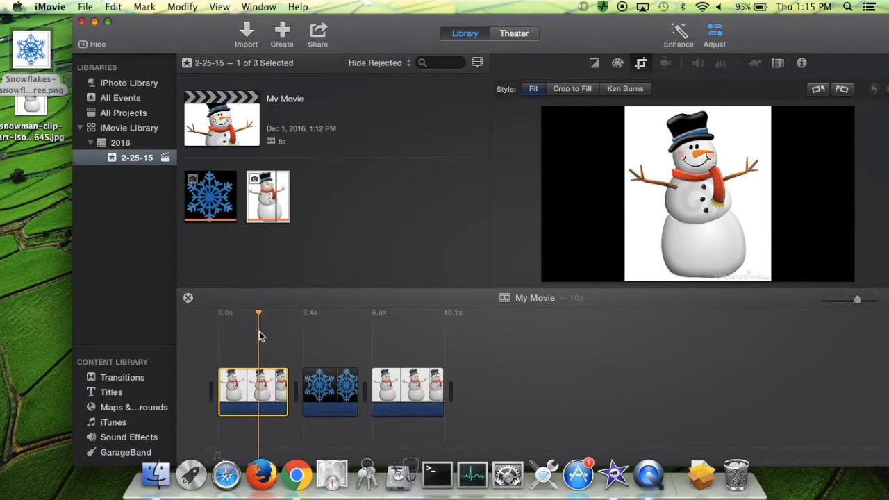
{"action": "key", "text": "space"}
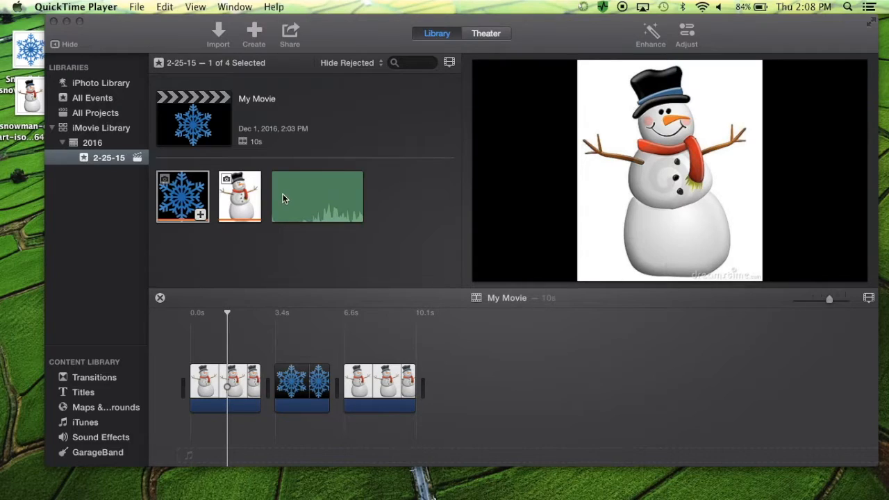
Open the voiceover recording controls for the movie and choose Built-in Microphone as the input source
{"action": "left_click", "coordinate": [448, 352]}
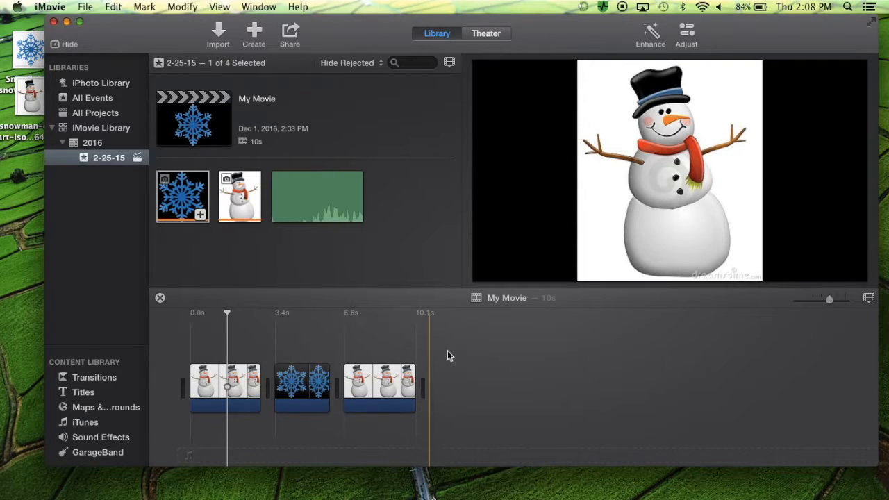
{"action": "key", "text": "v"}
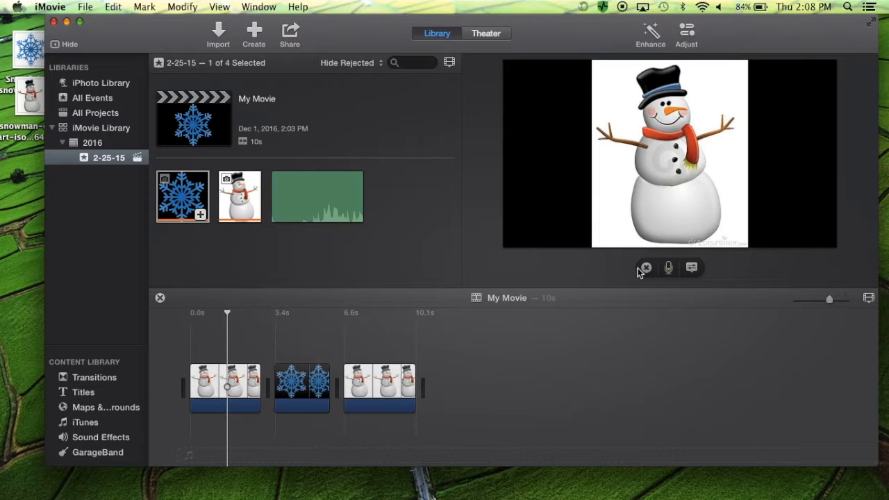
{"action": "mouse_move", "coordinate": [689, 139]}
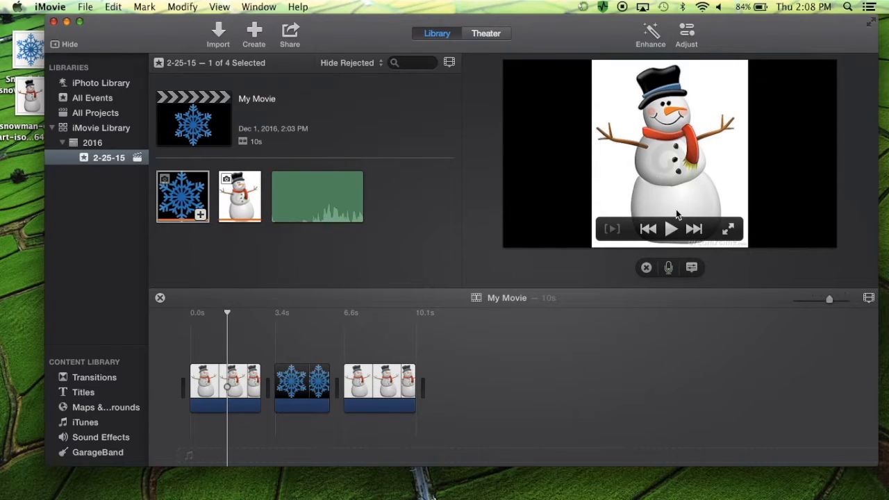
{"action": "left_click", "coordinate": [692, 268]}
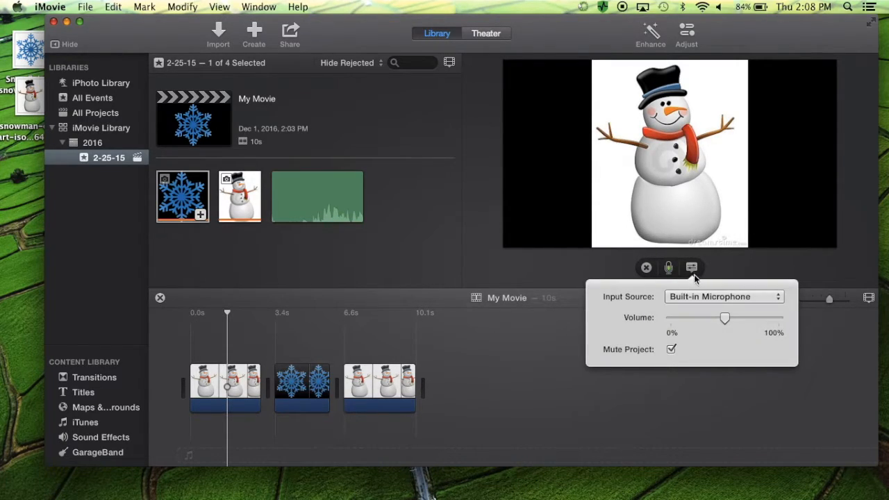
{"action": "left_click", "coordinate": [694, 297]}
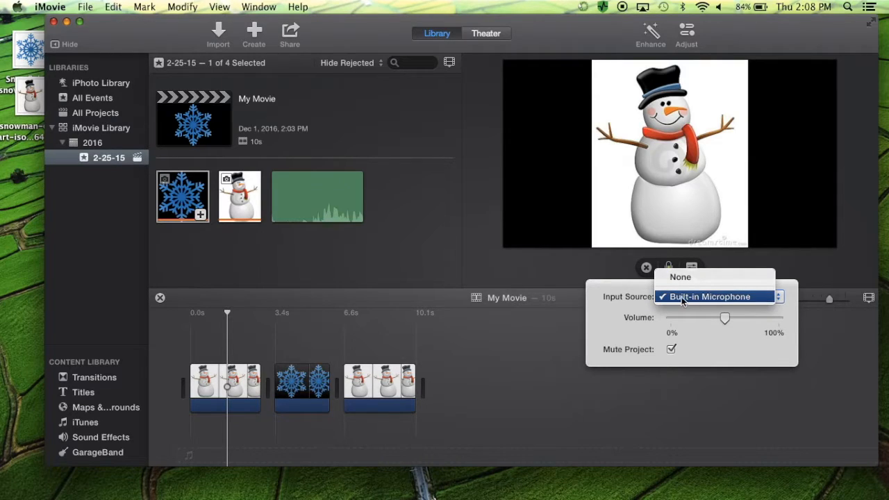
{"action": "left_click", "coordinate": [688, 297]}
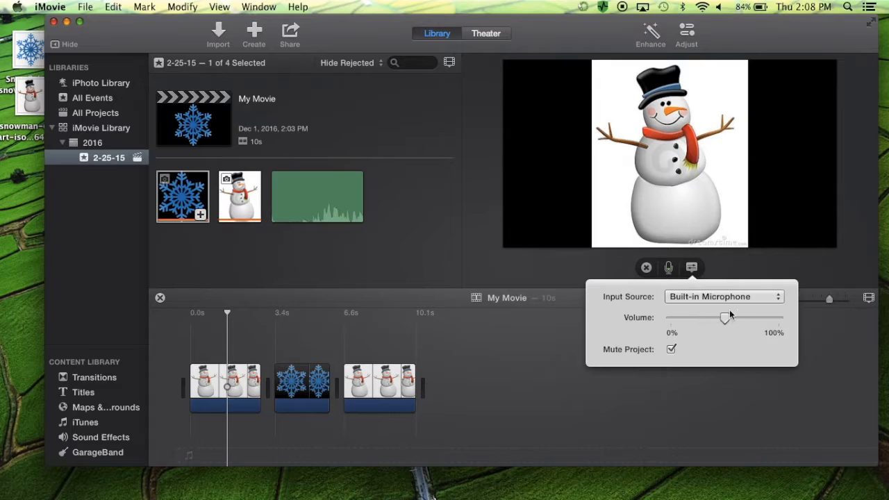
{"action": "left_click", "coordinate": [724, 265]}
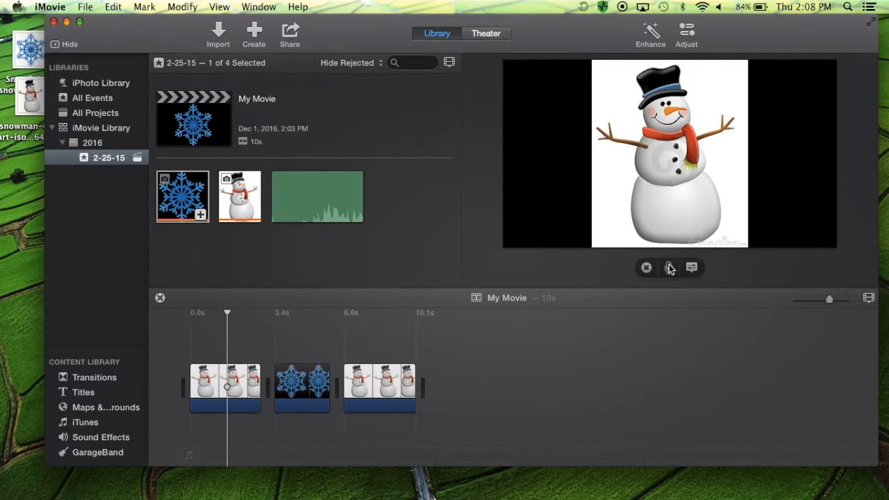
Record a voiceover of about 9.2 s starting midway through the last snowman clip, and extend that clip to the voiceover's end
{"action": "left_click_drag", "start_coordinate": [228, 311], "coordinate": [378, 319]}
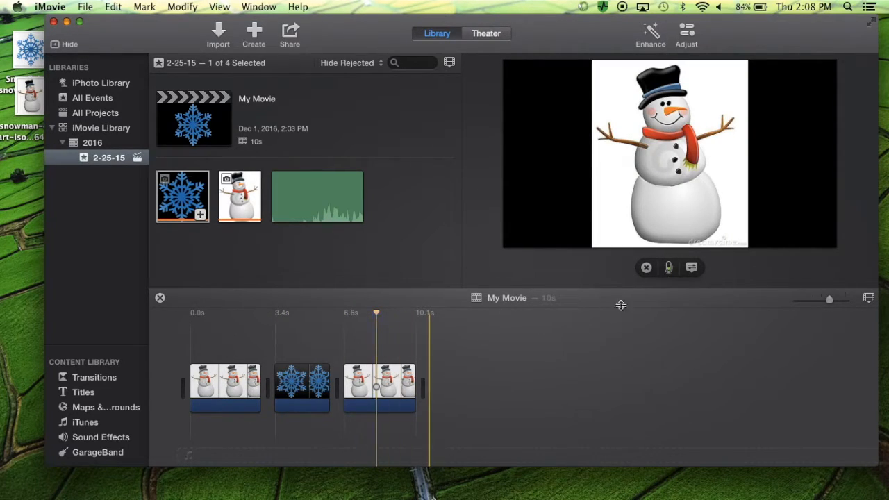
{"action": "left_click", "coordinate": [669, 268]}
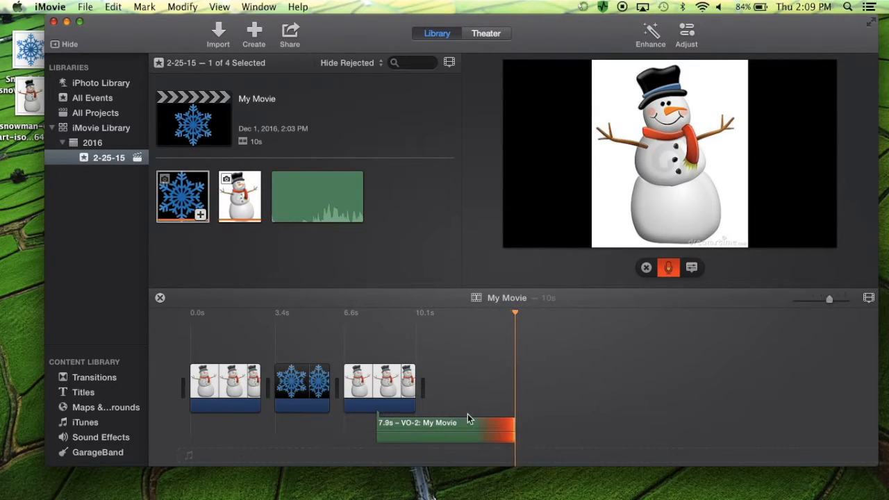
{"action": "key", "text": "space"}
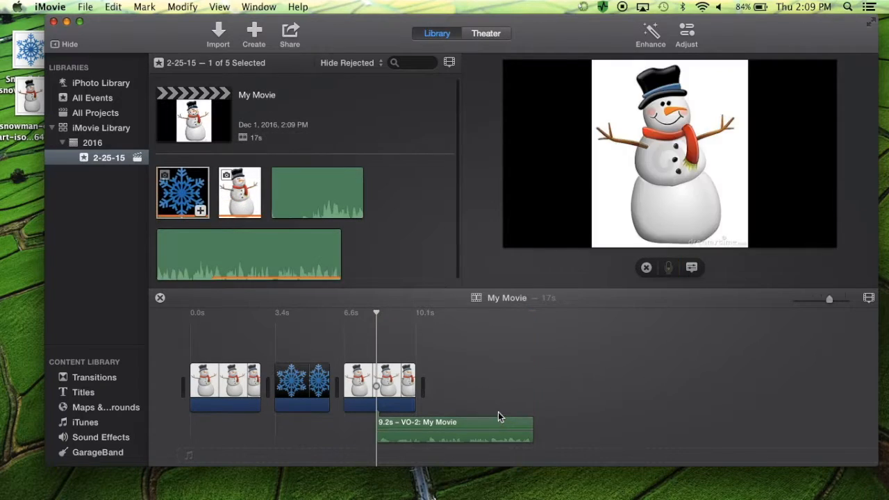
{"action": "left_click", "coordinate": [417, 387]}
{"action": "left_click_drag", "start_coordinate": [417, 386], "coordinate": [576, 400]}
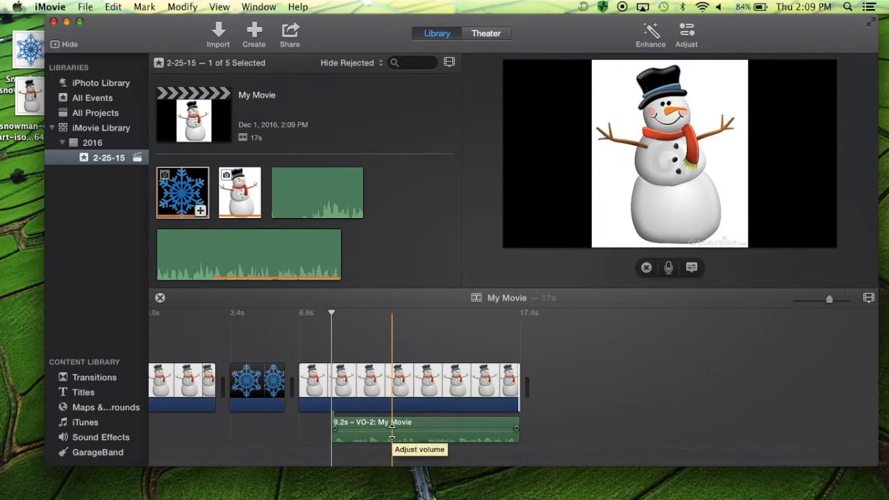
Add a short fade-out at the end of the timeline voiceover and a fade-in at its start
{"action": "mouse_move", "coordinate": [392, 438]}
{"action": "left_mouse_down"}
{"action": "mouse_move", "coordinate": [394, 425]}
{"action": "mouse_move", "coordinate": [396, 449]}
{"action": "mouse_move", "coordinate": [394, 416]}
{"action": "mouse_move", "coordinate": [399, 449]}
{"action": "mouse_move", "coordinate": [397, 433]}
{"action": "left_mouse_up"}
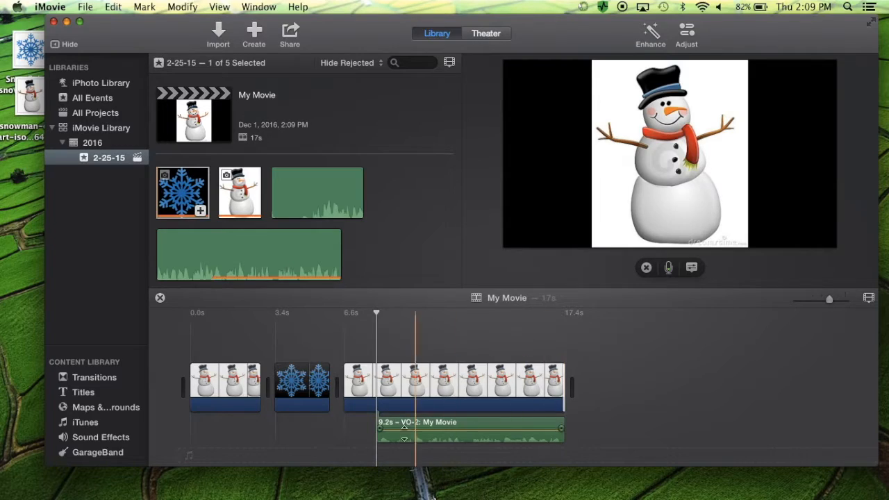
{"action": "left_click", "coordinate": [383, 429]}
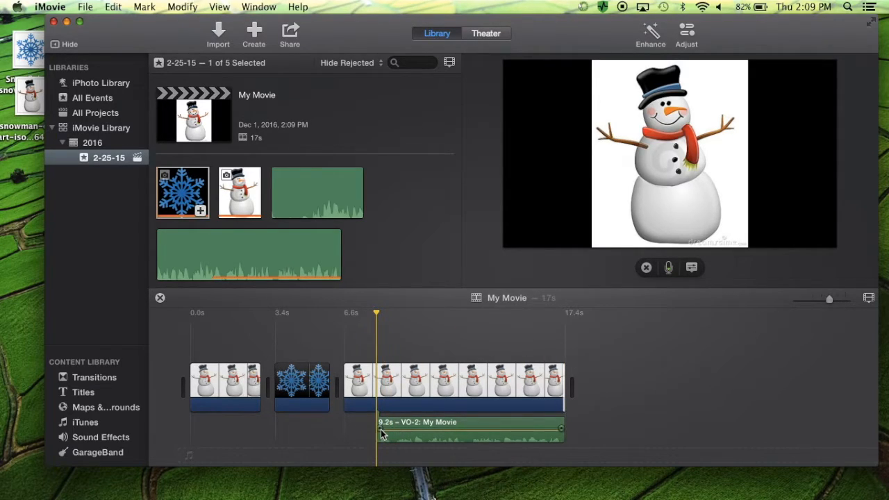
{"action": "left_click", "coordinate": [382, 432]}
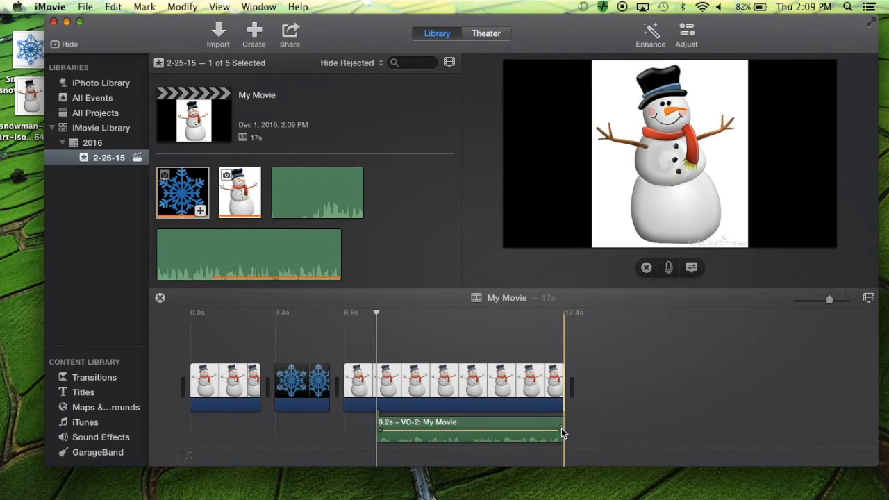
{"action": "left_click", "coordinate": [603, 426]}
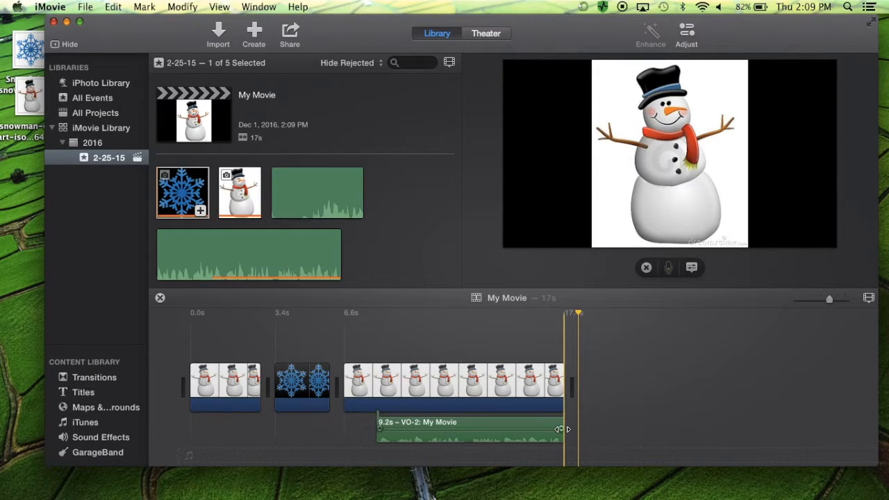
{"action": "left_click_drag", "start_coordinate": [561, 428], "coordinate": [535, 432]}
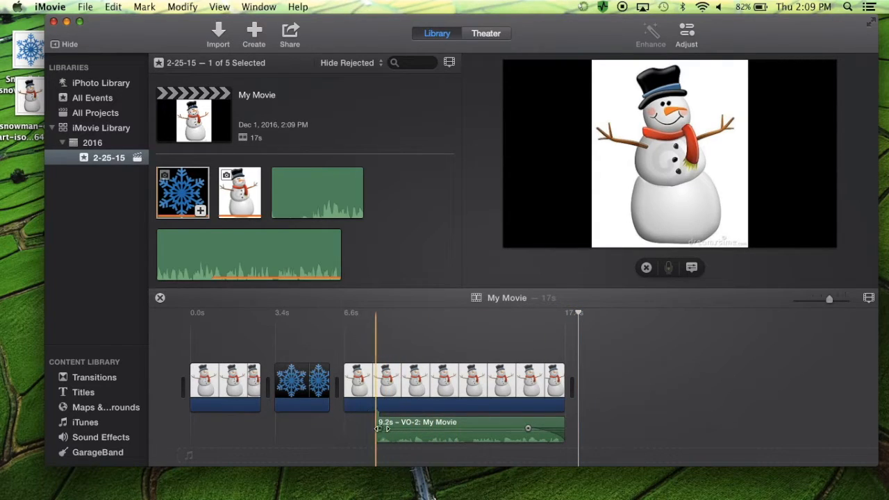
{"action": "left_click_drag", "start_coordinate": [385, 427], "coordinate": [421, 428]}
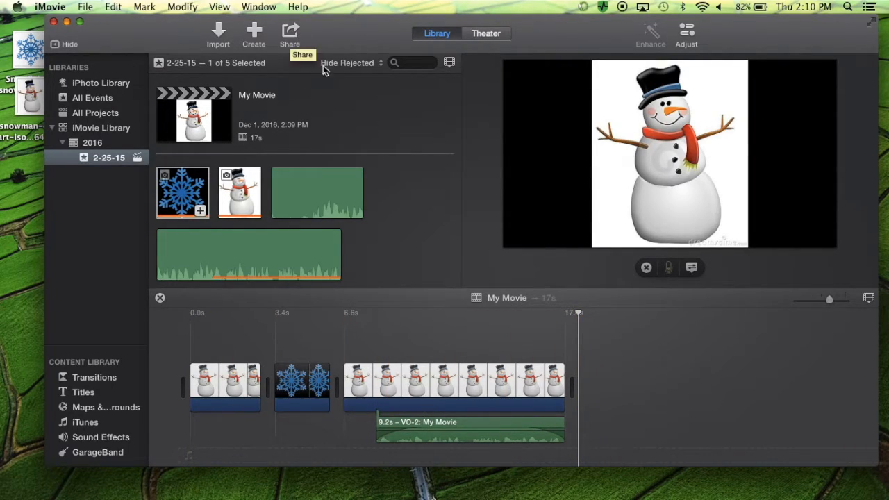
Set up sharing the movie as a file at HD 720P (1280 x 720) without adding it to Theater
{"action": "left_click", "coordinate": [219, 32]}
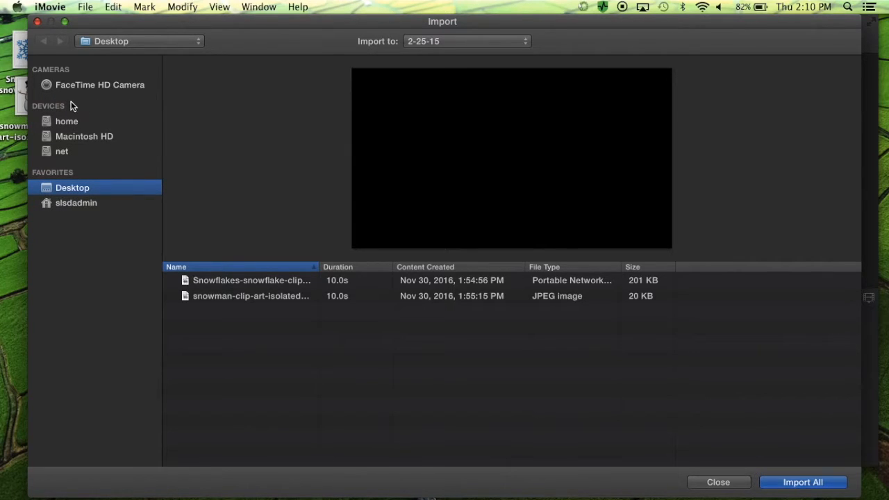
{"action": "left_click", "coordinate": [729, 481]}
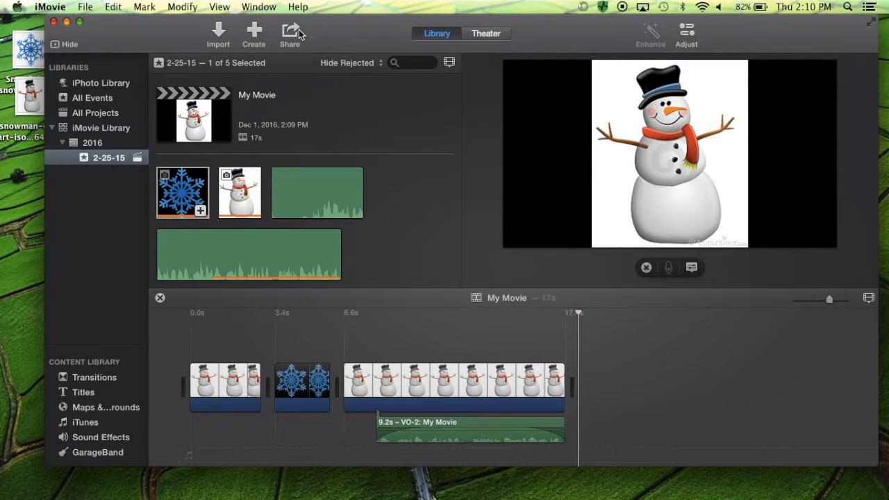
{"action": "left_click", "coordinate": [88, 7]}
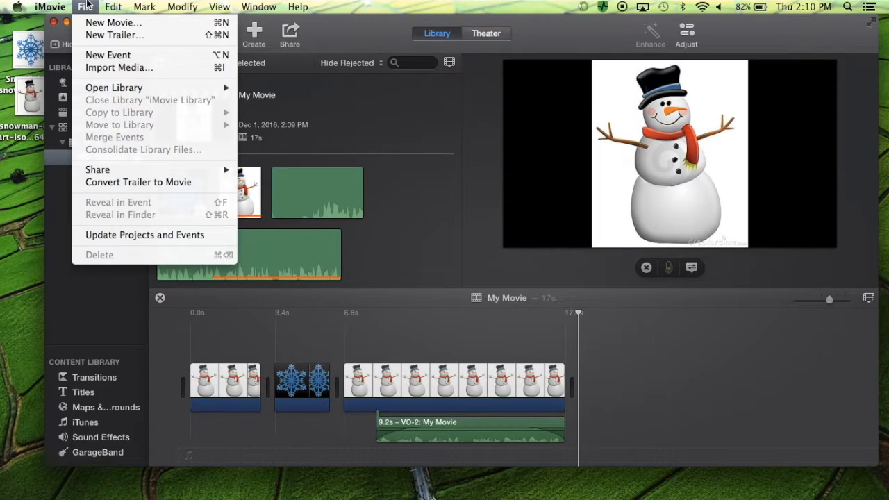
{"action": "mouse_move", "coordinate": [113, 168]}
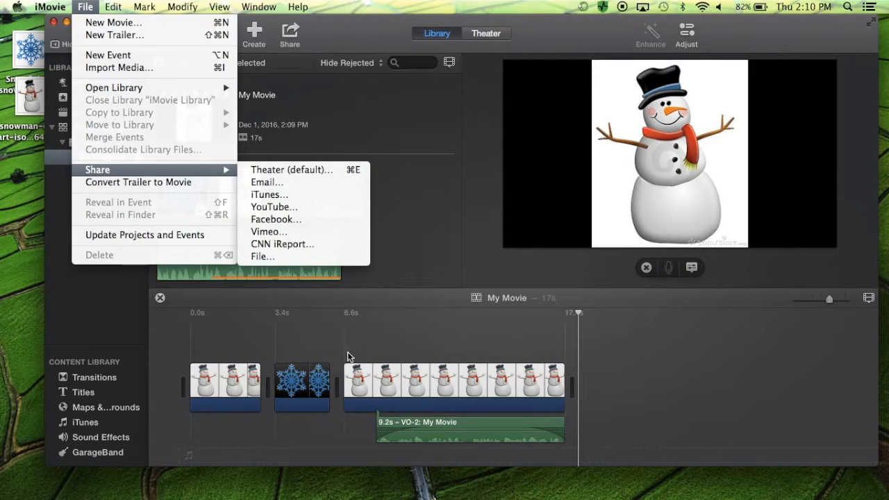
{"action": "left_click", "coordinate": [324, 258]}
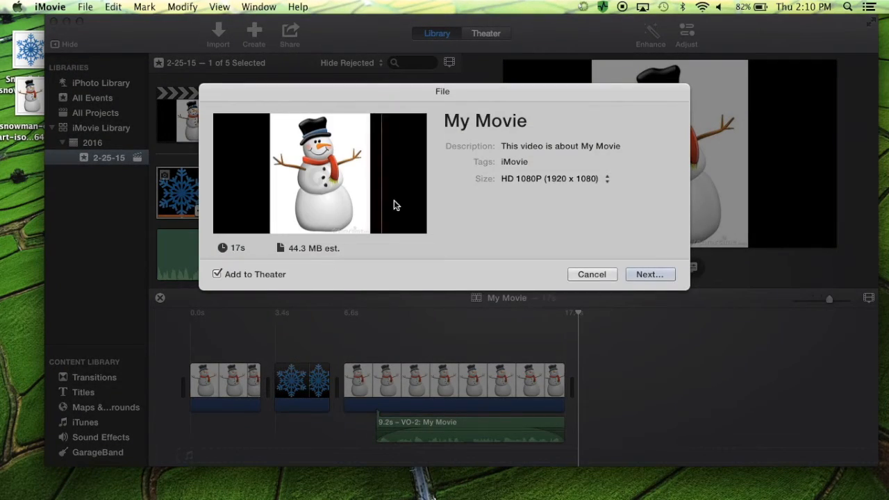
{"action": "left_click", "coordinate": [575, 179]}
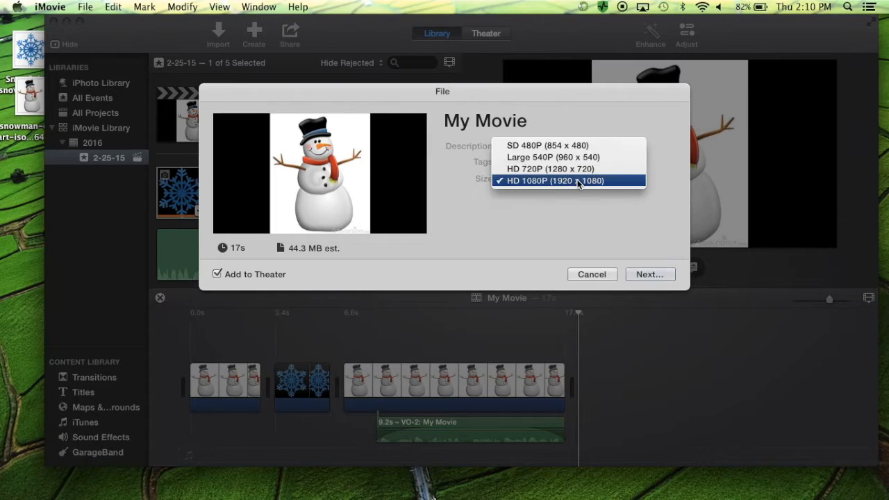
{"action": "left_click", "coordinate": [538, 174]}
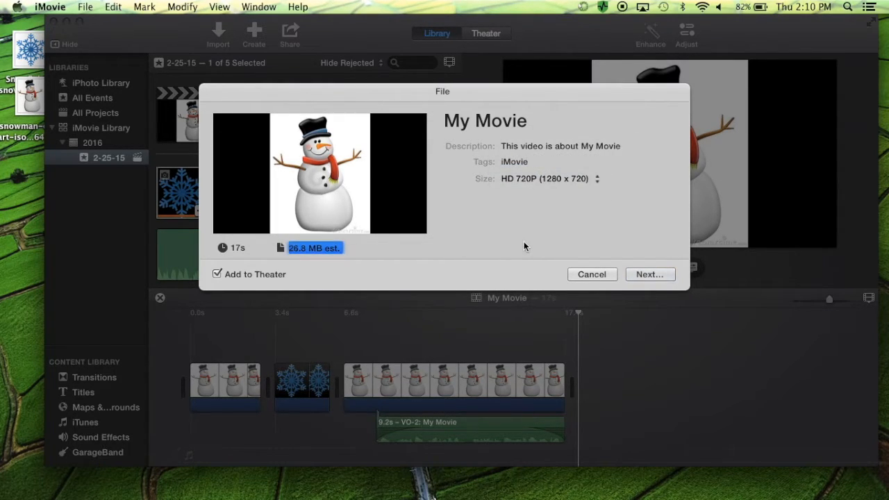
{"action": "left_click", "coordinate": [253, 273]}
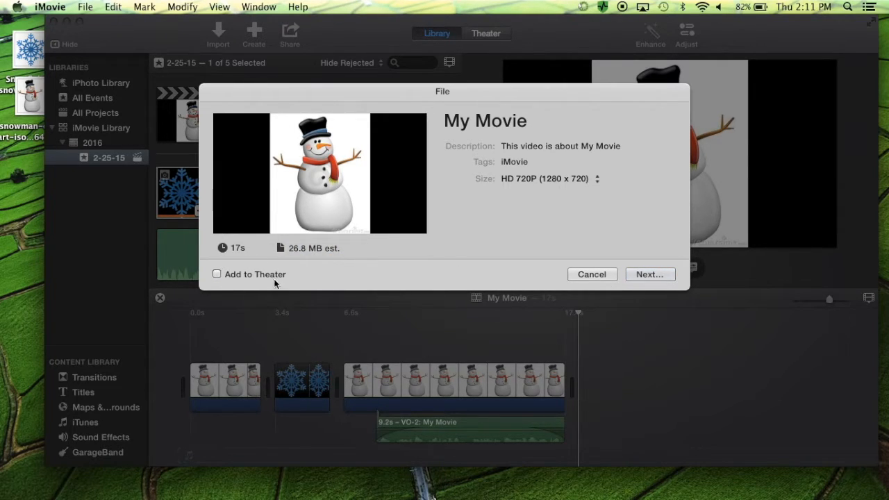
Save the exported movie to the Desktop as My Movie and dismiss the sharing notification
{"action": "left_click", "coordinate": [649, 274]}
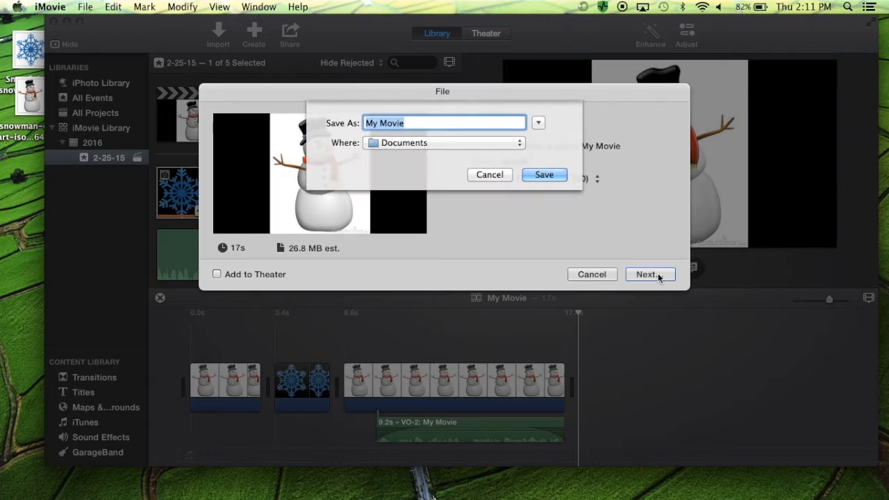
{"action": "left_click", "coordinate": [448, 144]}
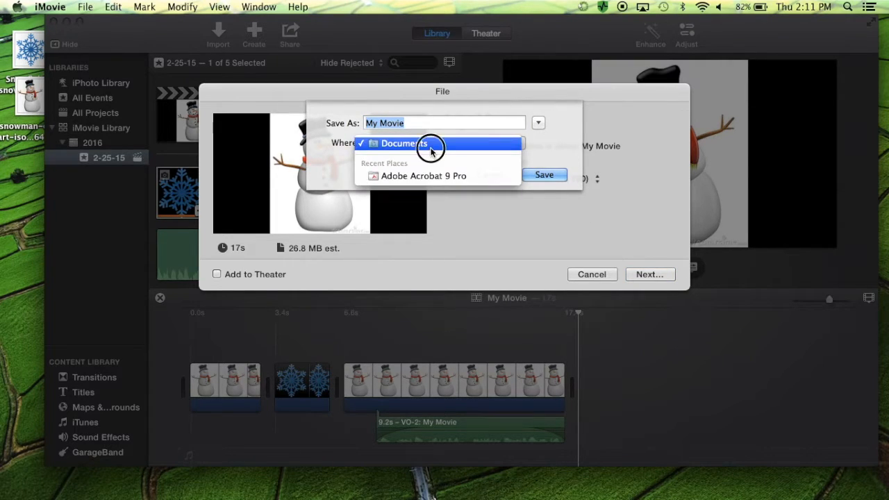
{"action": "left_click", "coordinate": [444, 143]}
{"action": "left_click", "coordinate": [539, 124]}
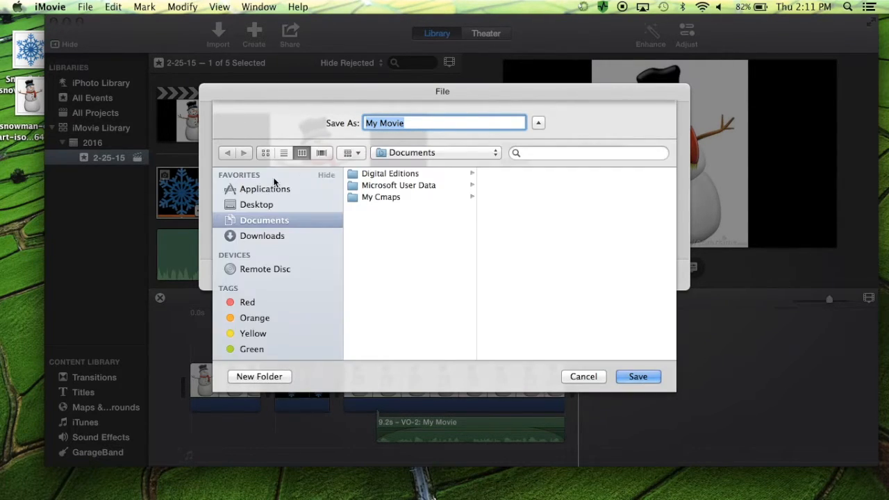
{"action": "left_click", "coordinate": [258, 204]}
{"action": "left_click", "coordinate": [636, 376]}
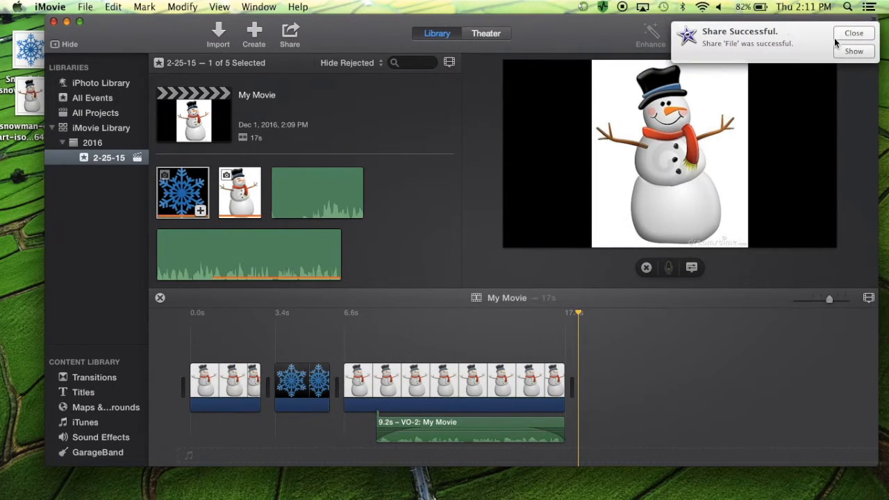
{"action": "left_click", "coordinate": [850, 38]}
{"action": "left_click_drag", "start_coordinate": [794, 38], "coordinate": [664, 57]}
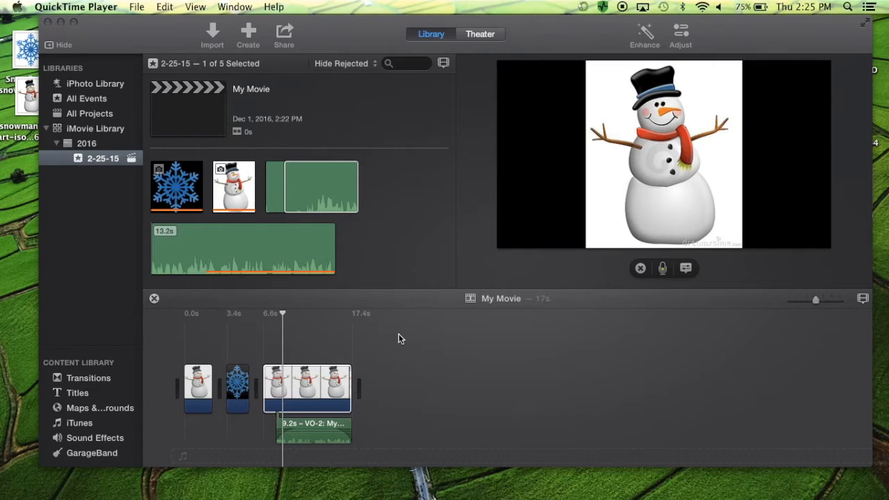
Add an Expand title before the first snowman clip and set its text to "My Movie"
{"action": "left_click", "coordinate": [82, 392]}
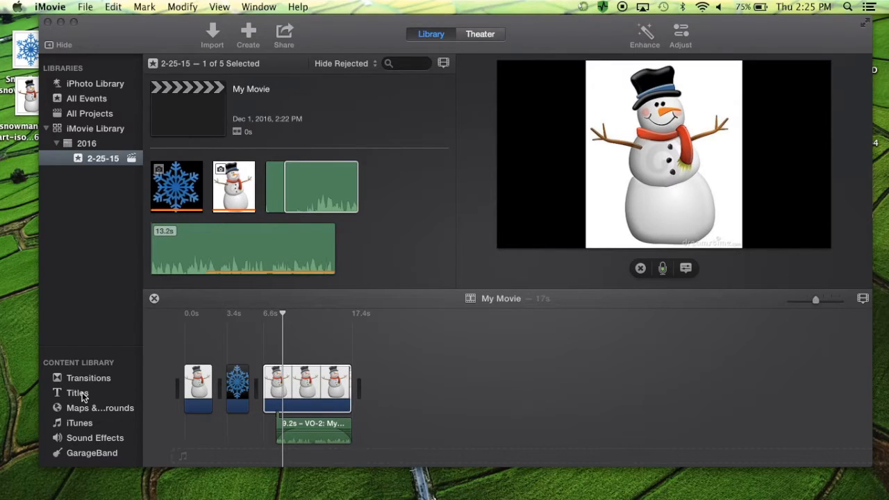
{"action": "left_click", "coordinate": [82, 392]}
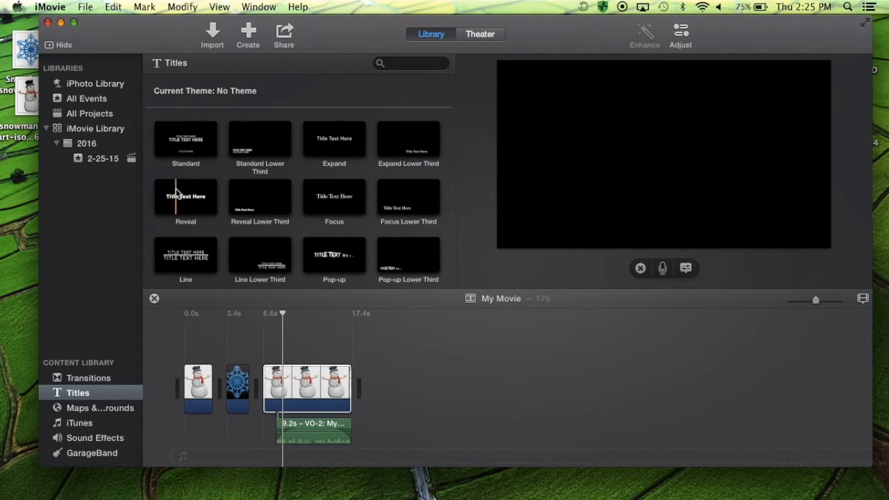
{"action": "left_click", "coordinate": [338, 144]}
{"action": "left_click_drag", "start_coordinate": [339, 143], "coordinate": [172, 376]}
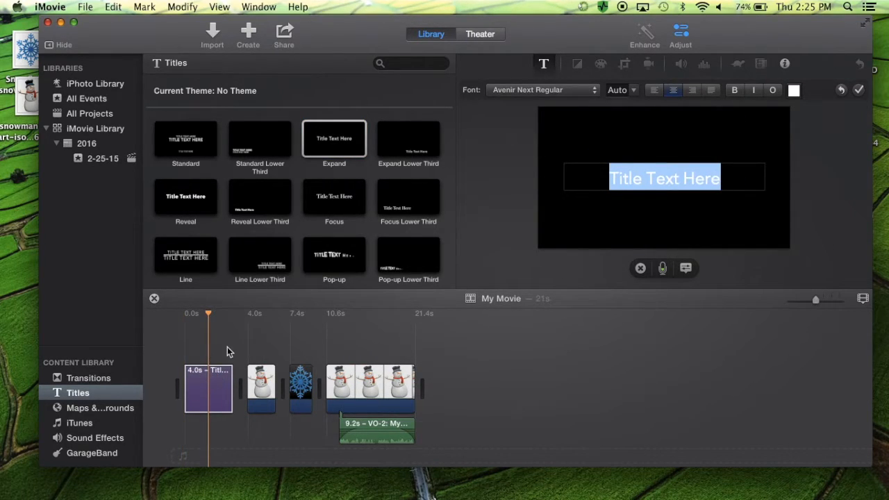
{"action": "type", "text": "Mly"}
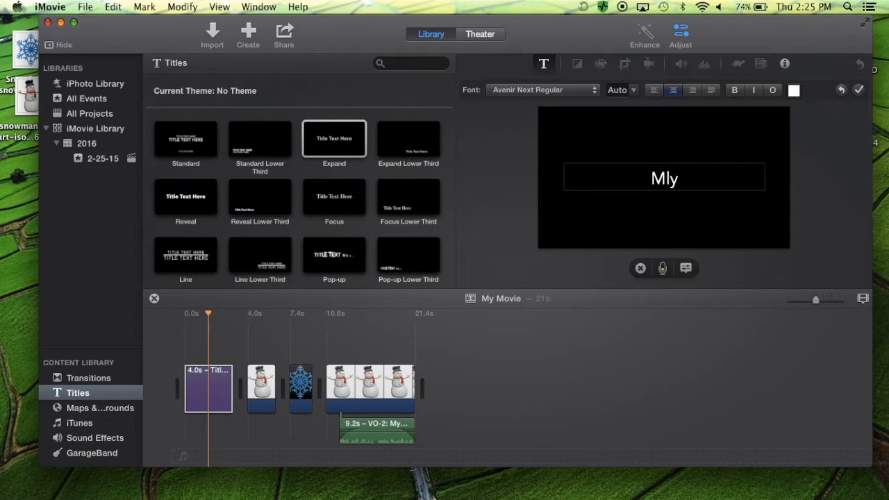
{"action": "type", "text": " Movie"}
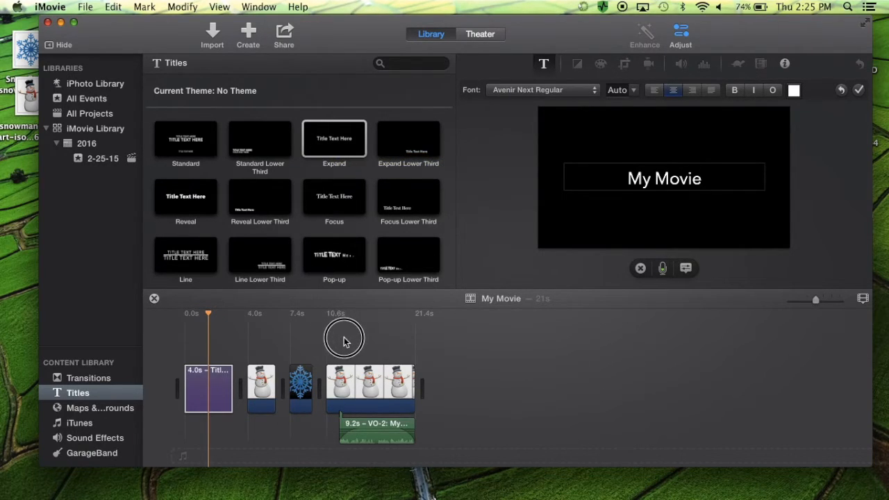
Add an Expand title over the last snowman clip and set its text to "My Snowman"
{"action": "left_click_drag", "start_coordinate": [319, 142], "coordinate": [340, 353]}
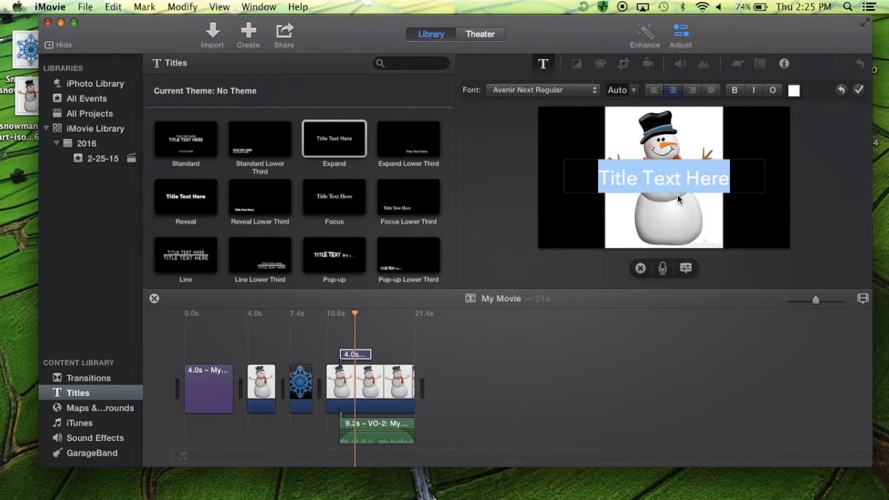
{"action": "type", "text": "My"}
{"action": "type", "text": " snow"}
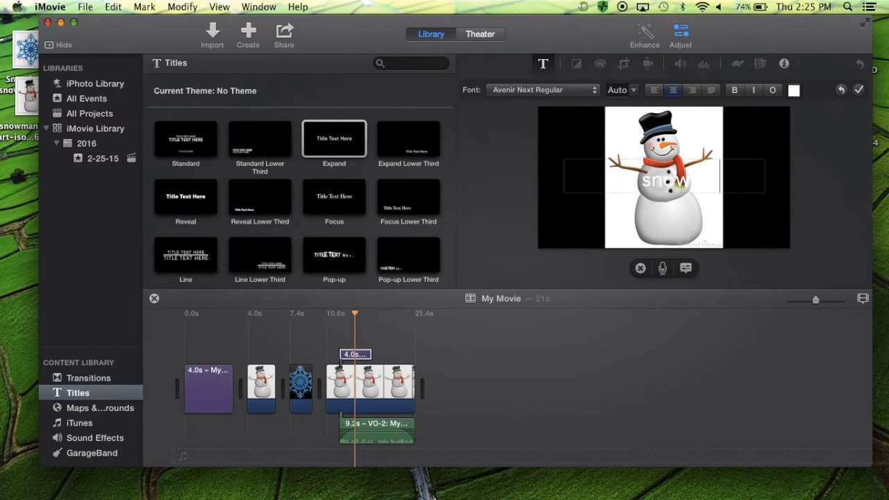
{"action": "key", "text": "BackSpace"}
{"action": "key", "text": "BackSpace"}
{"action": "key", "text": "BackSpace"}
{"action": "key", "text": "BackSpace"}
{"action": "key", "text": "BackSpace"}
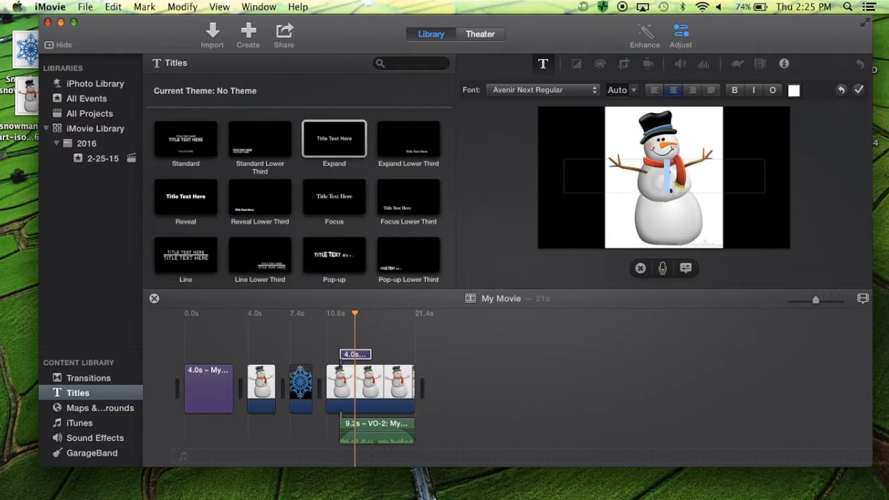
{"action": "type", "text": "Snowman"}
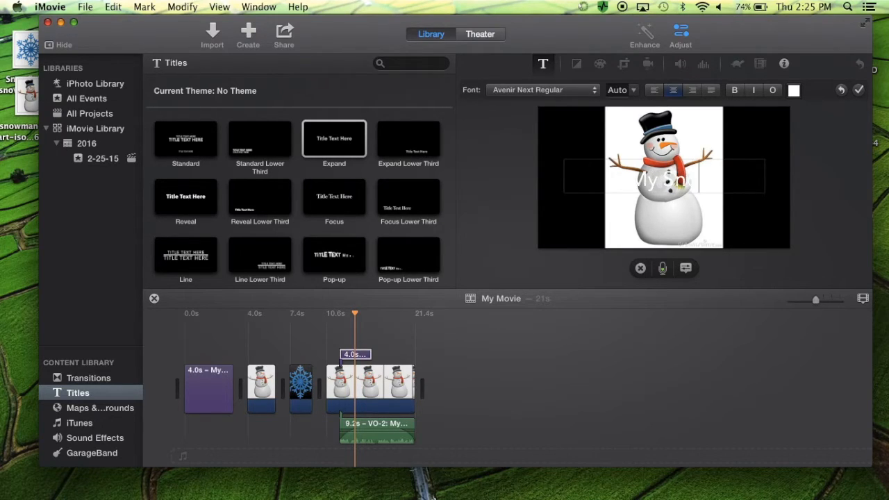
Colour the My Snowman title text orange-red, set its font to Avenir Next Bold and apply the changes
{"action": "left_click_drag", "start_coordinate": [739, 186], "coordinate": [578, 182]}
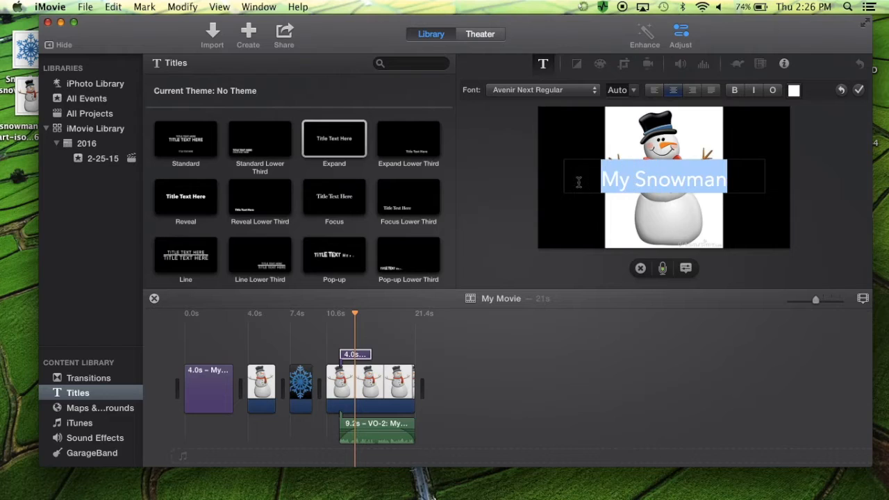
{"action": "left_click", "coordinate": [793, 91]}
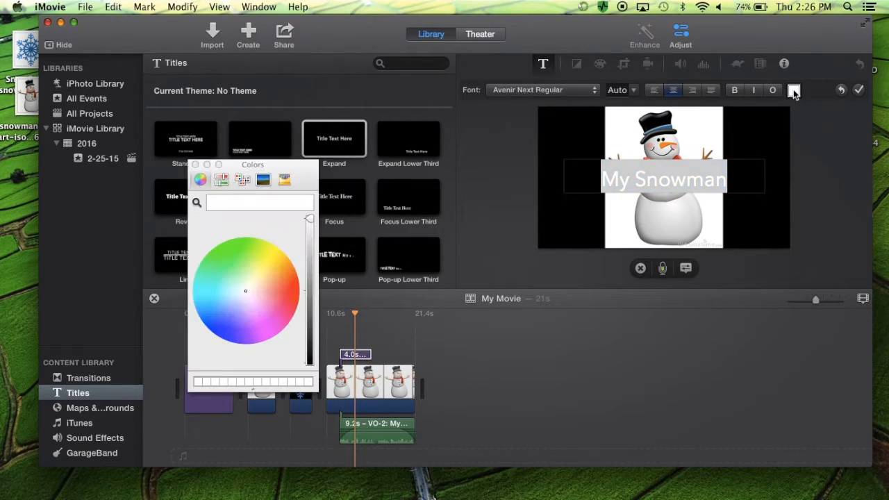
{"action": "left_click", "coordinate": [291, 280]}
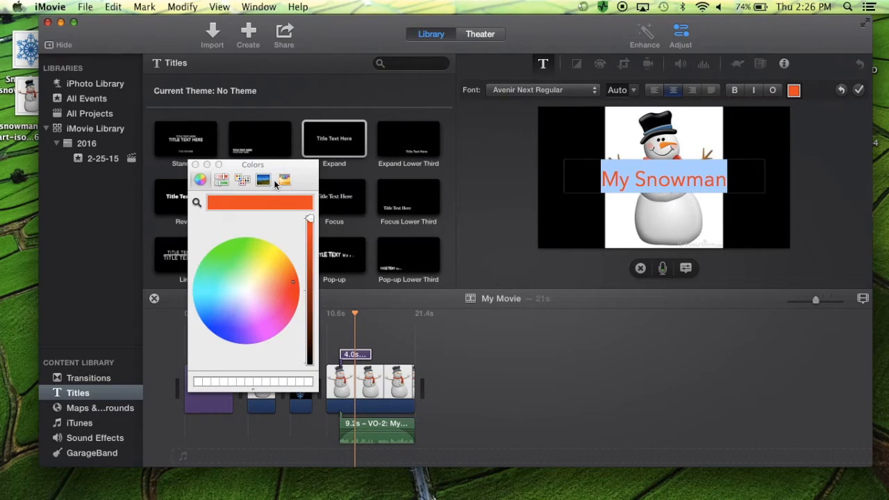
{"action": "left_click", "coordinate": [195, 164]}
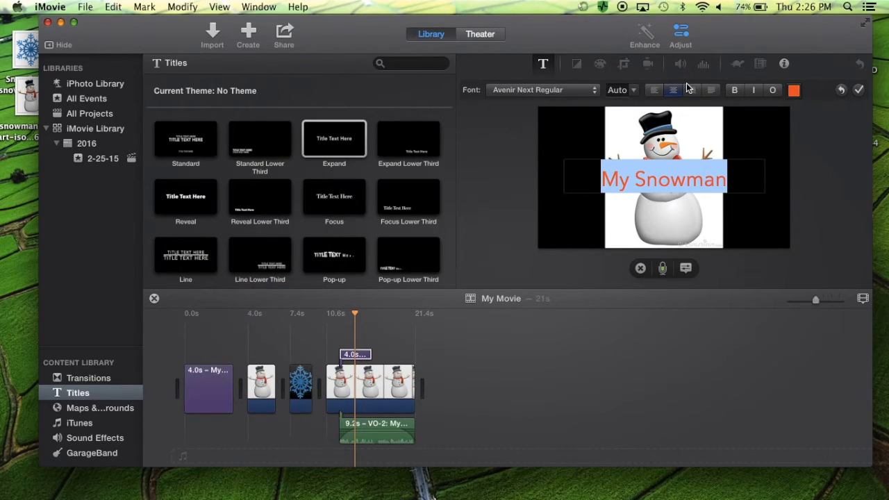
{"action": "left_click", "coordinate": [580, 90]}
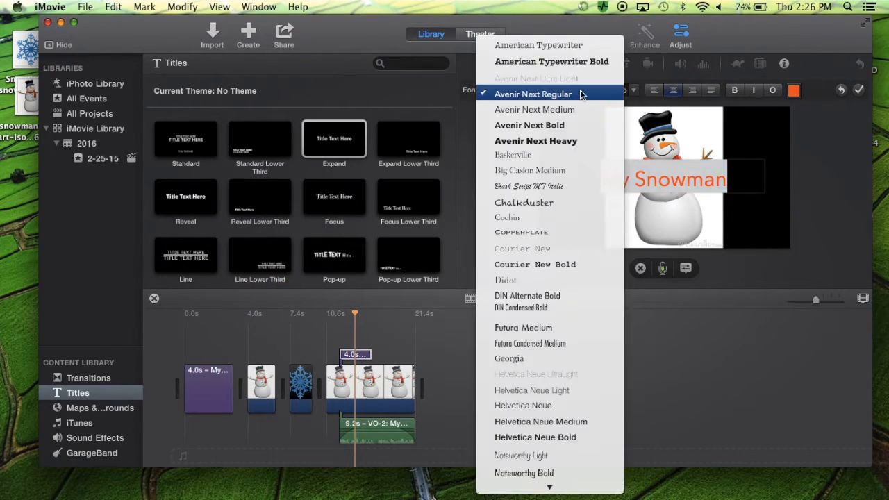
{"action": "left_click", "coordinate": [555, 125]}
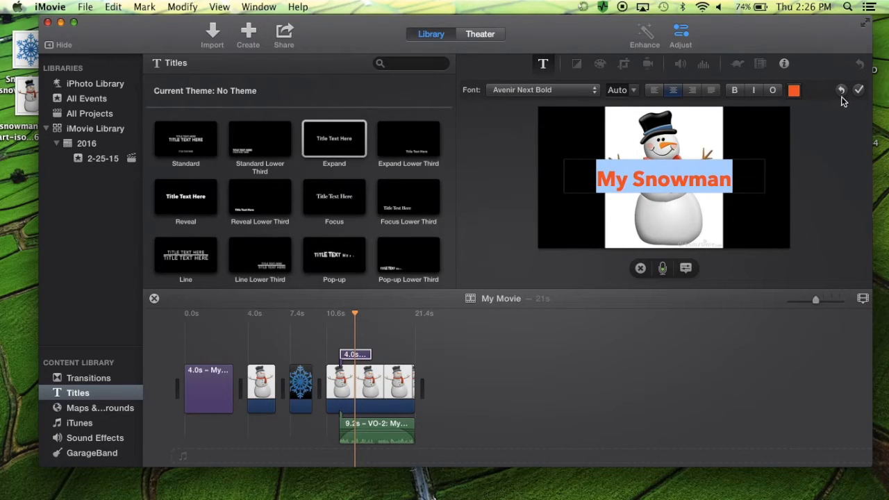
{"action": "left_click", "coordinate": [859, 92]}
Stretch the My Snowman title across the entire last snowman clip and insert a Reveal Lower Third title before that clip
{"action": "left_click", "coordinate": [360, 356]}
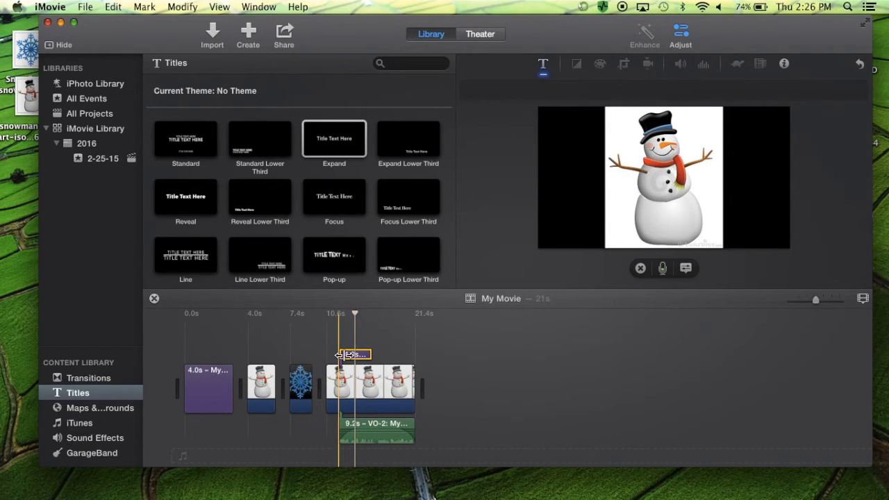
{"action": "left_click_drag", "start_coordinate": [338, 355], "coordinate": [415, 354]}
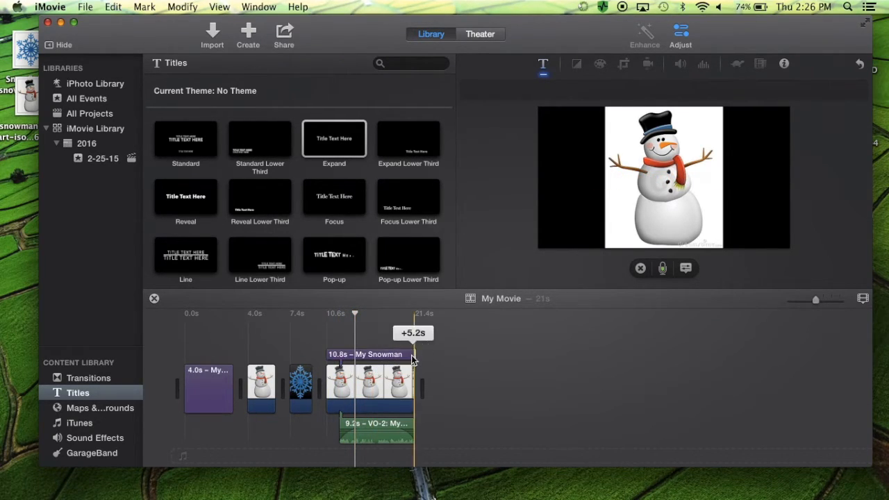
{"action": "key", "text": "space"}
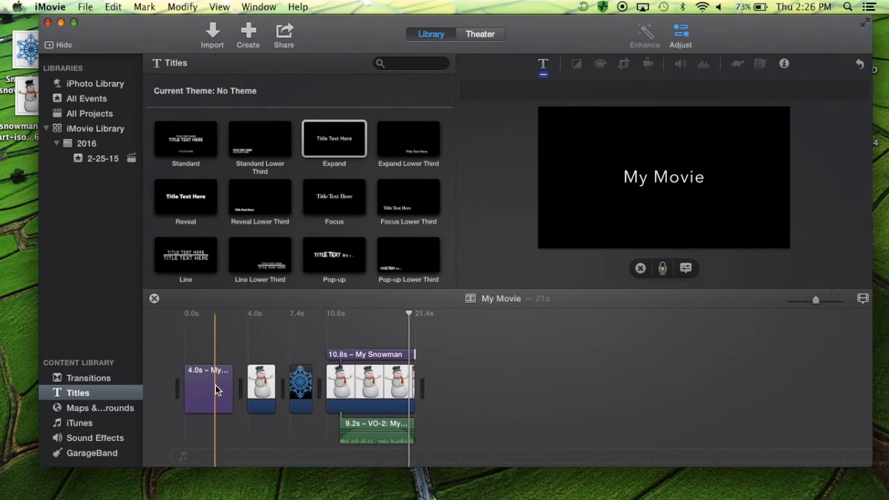
{"action": "left_click_drag", "start_coordinate": [260, 202], "coordinate": [317, 370]}
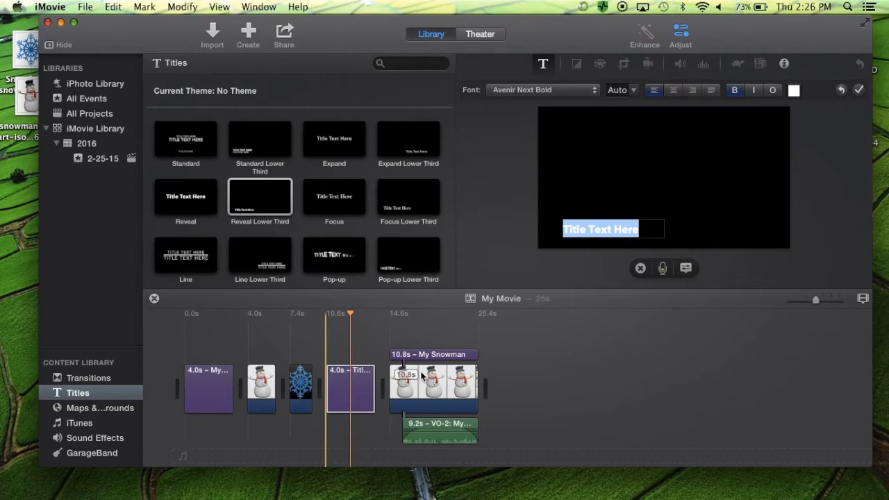
Add a Puzzle Left transition between the first snowman and snowflake clips, and a Cross Zoom between the My Movie title and the snowman
{"action": "left_click", "coordinate": [96, 381]}
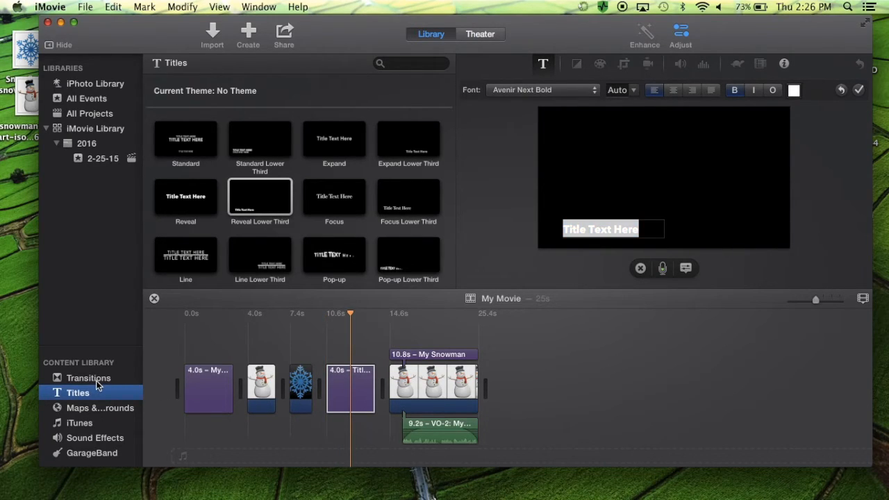
{"action": "left_click", "coordinate": [82, 379]}
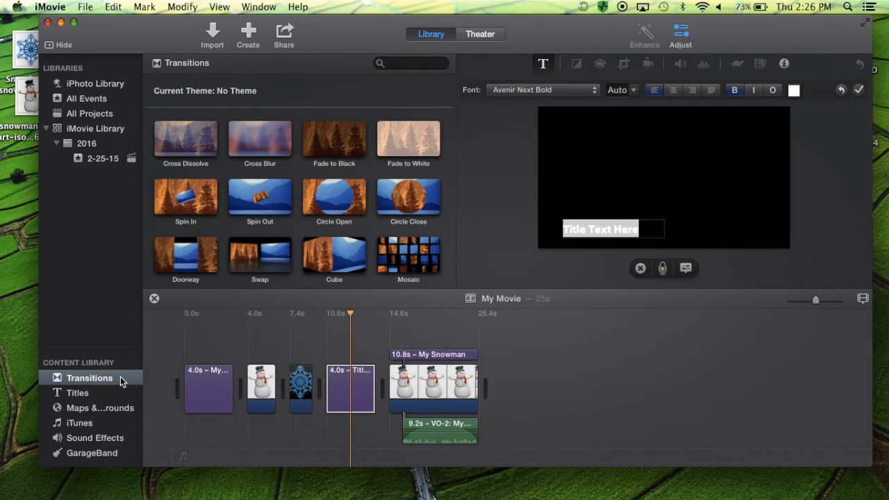
{"action": "scroll", "coordinate": [269, 200], "scroll_direction": "down", "scroll_amount": 5}
{"action": "scroll", "coordinate": [269, 201], "scroll_direction": "up", "scroll_amount": 5}
{"action": "scroll", "coordinate": [269, 201], "scroll_direction": "down", "scroll_amount": 5}
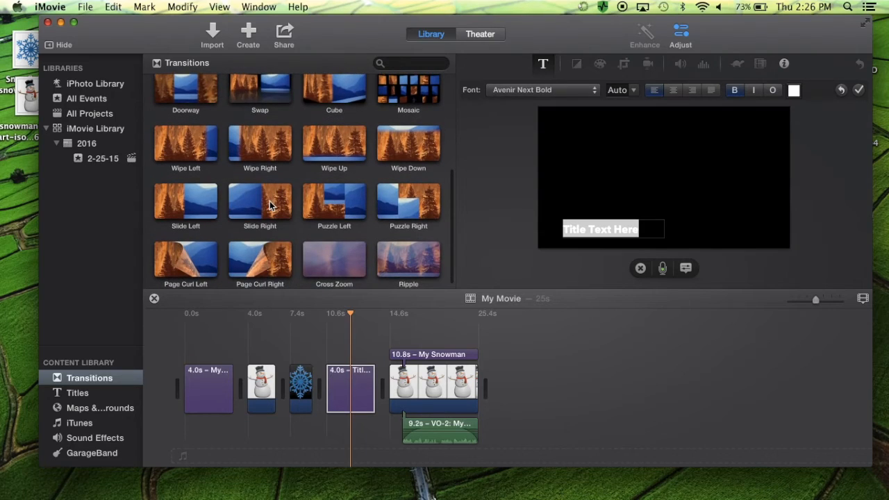
{"action": "left_click_drag", "start_coordinate": [326, 198], "coordinate": [287, 372]}
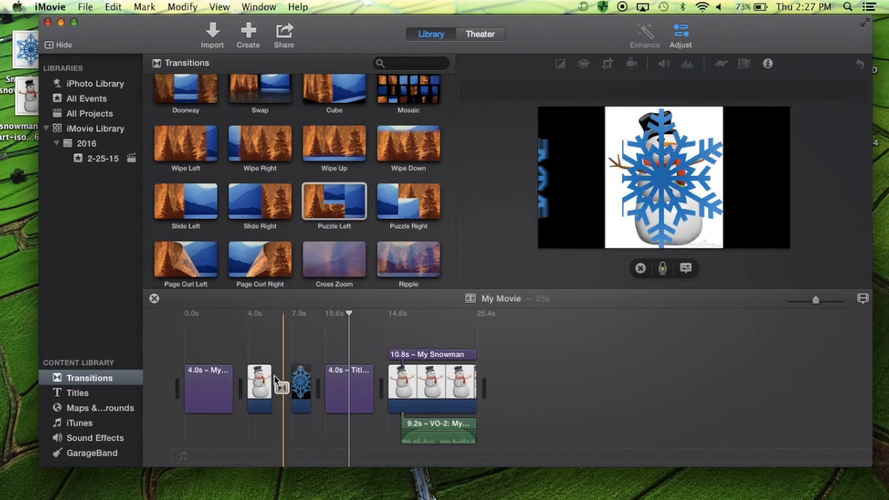
{"action": "left_click", "coordinate": [208, 384]}
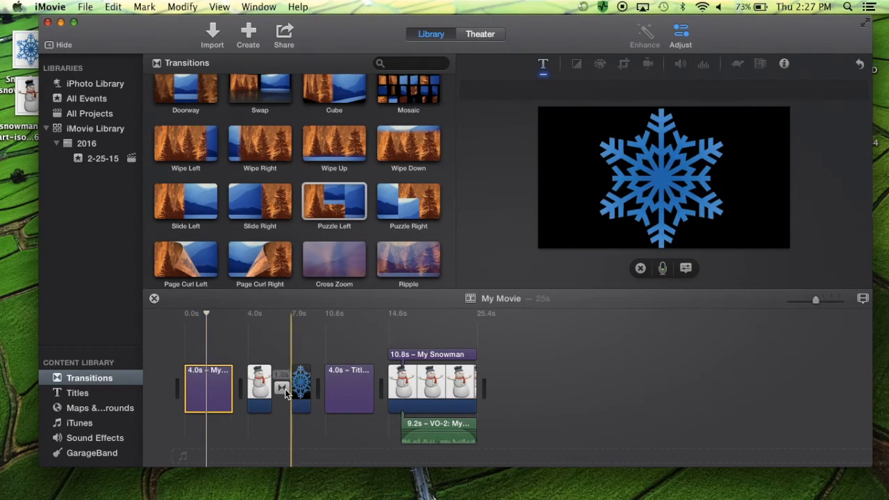
{"action": "left_click_drag", "start_coordinate": [332, 260], "coordinate": [235, 386]}
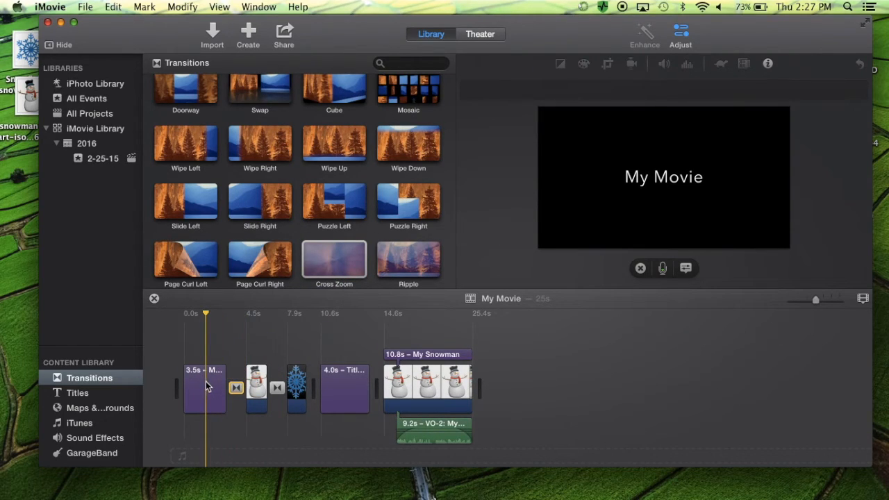
{"action": "left_click", "coordinate": [219, 386]}
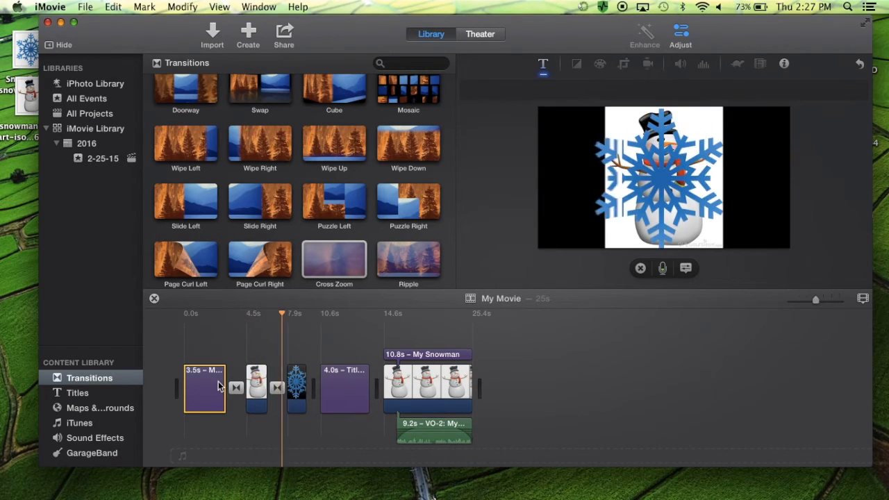
Set the duration of the Puzzle Left transition to 2 s
{"action": "double_click", "coordinate": [277, 387]}
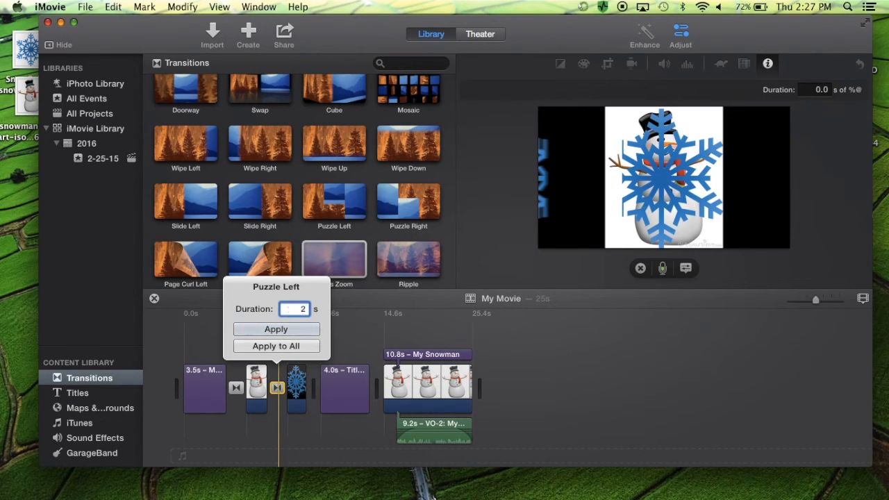
{"action": "left_click", "coordinate": [275, 330]}
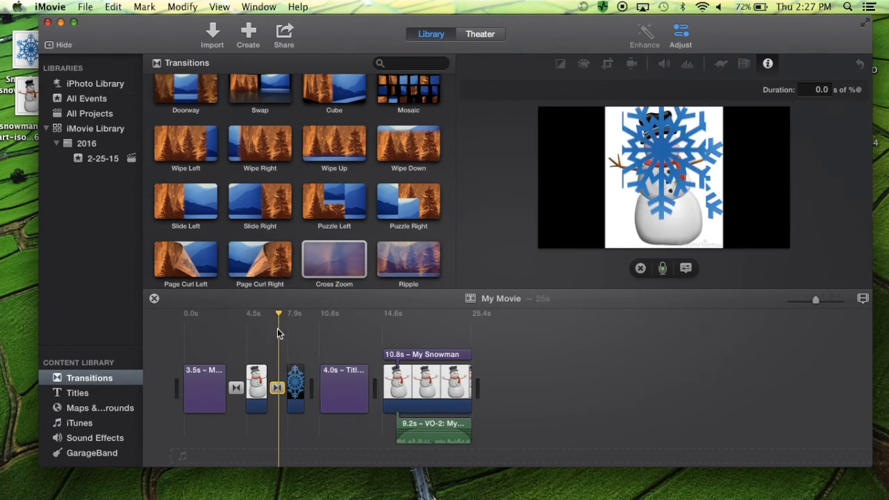
Set the Cross Zoom transition's duration to 3 s, apply it to all transitions and preview from the first snowman clip
{"action": "double_click", "coordinate": [237, 389]}
{"action": "type", "text": "3"}
{"action": "left_click", "coordinate": [246, 346]}
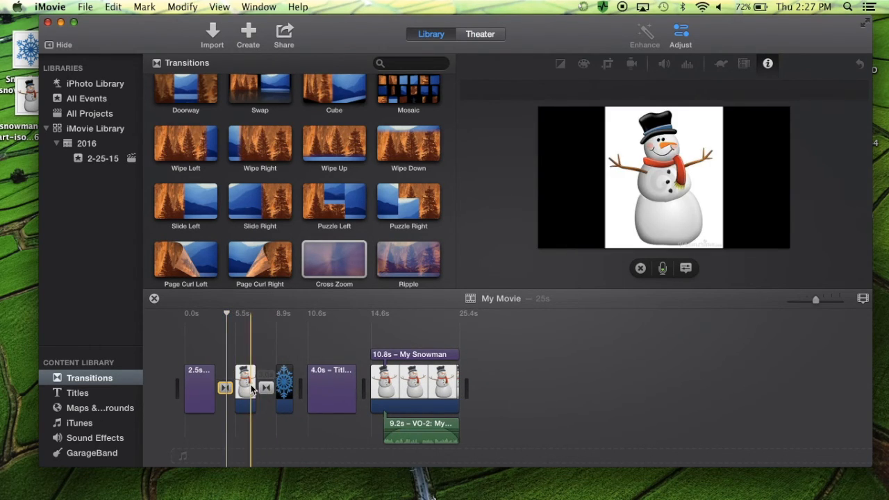
{"action": "left_click", "coordinate": [252, 390]}
{"action": "key", "text": "space"}
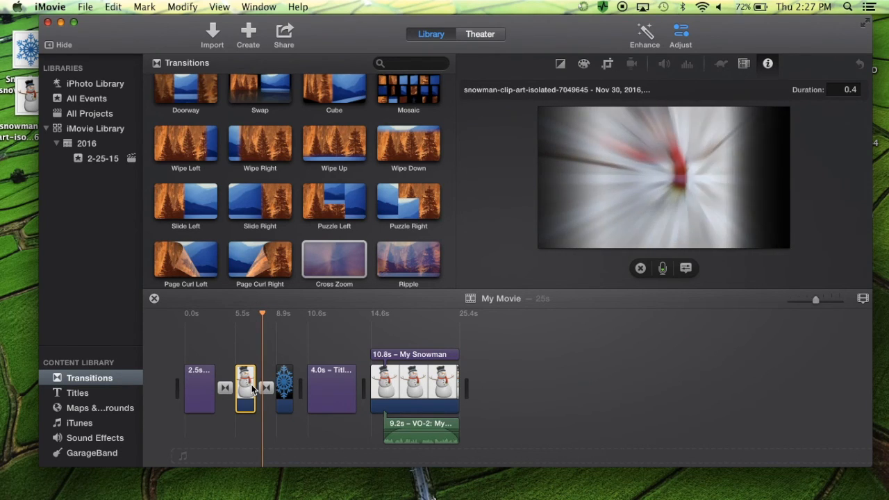